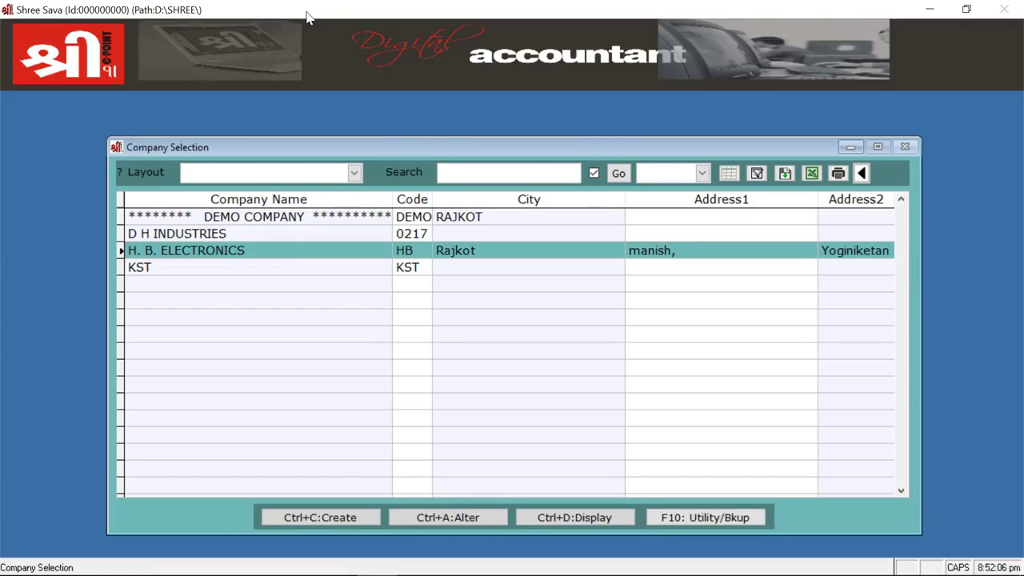
# Open the company H. B. ELECTRONICS for the 2018 - 2019 financial year
pyautogui.press('Return')
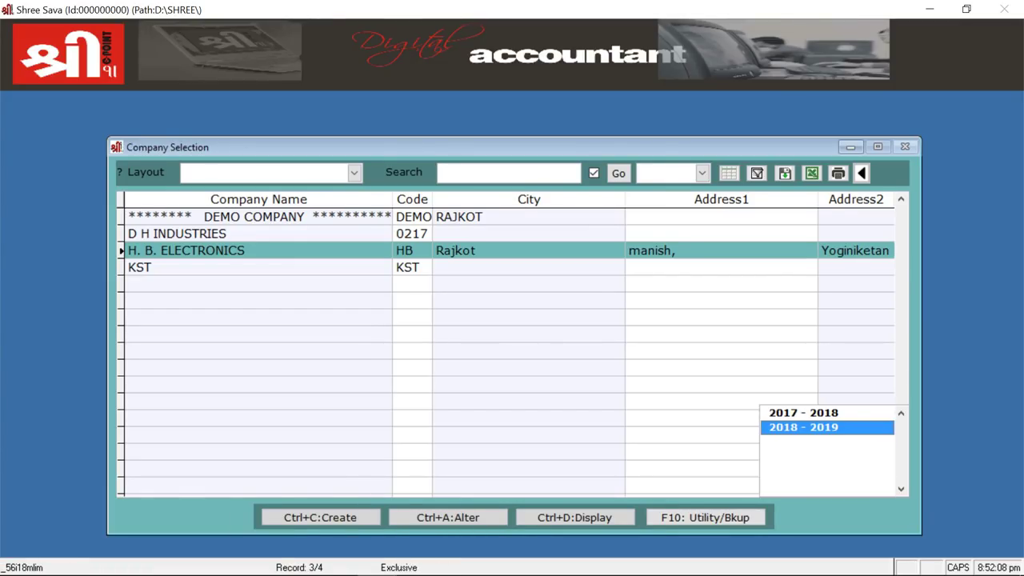
pyautogui.press('Return')
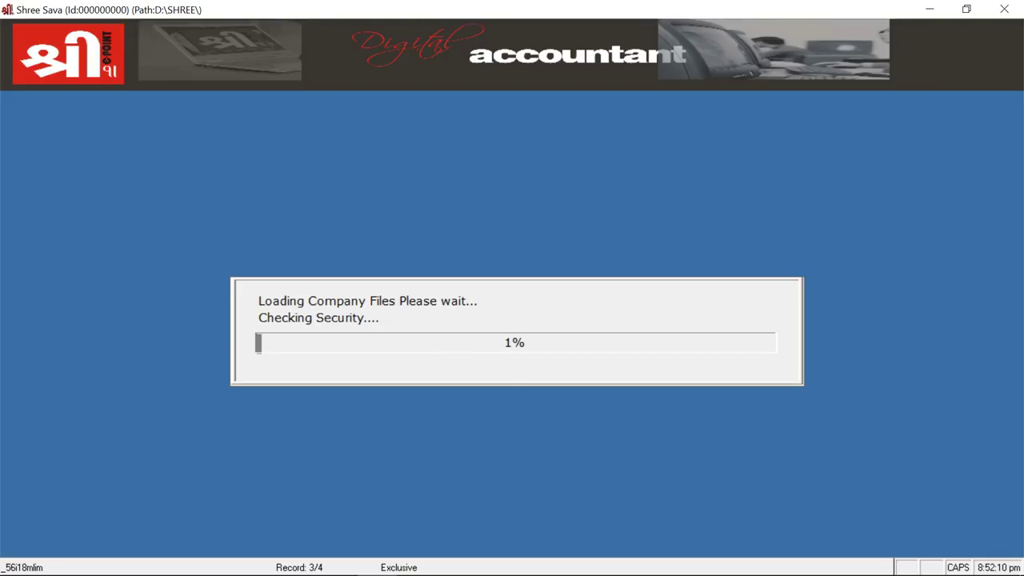
pyautogui.press('Return')
pyautogui.press('Return')
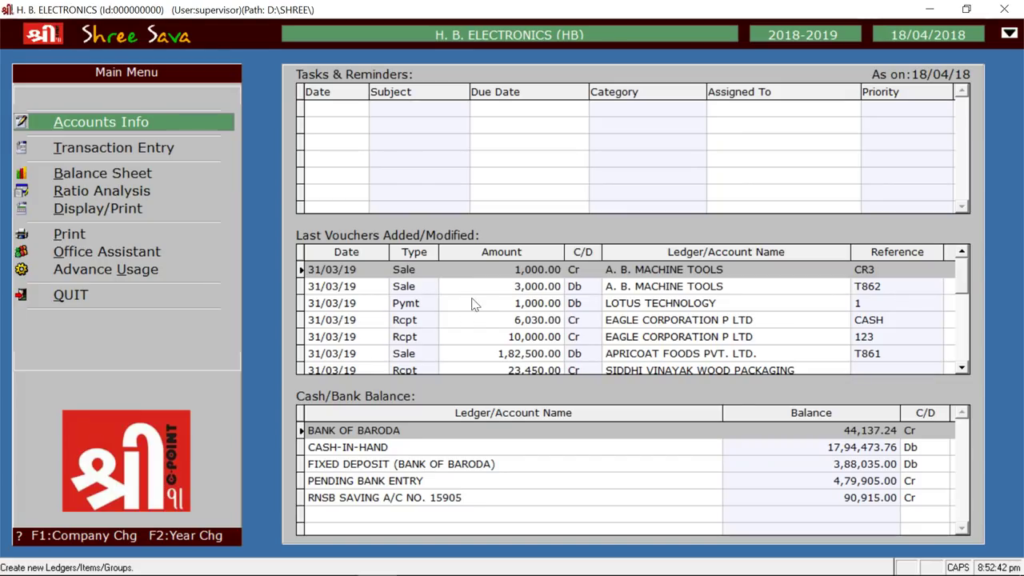
# View the A. B. MACHINE TOOLS sales voucher T862 from the last vouchers list, and exit without saving it
pyautogui.click(519, 288)
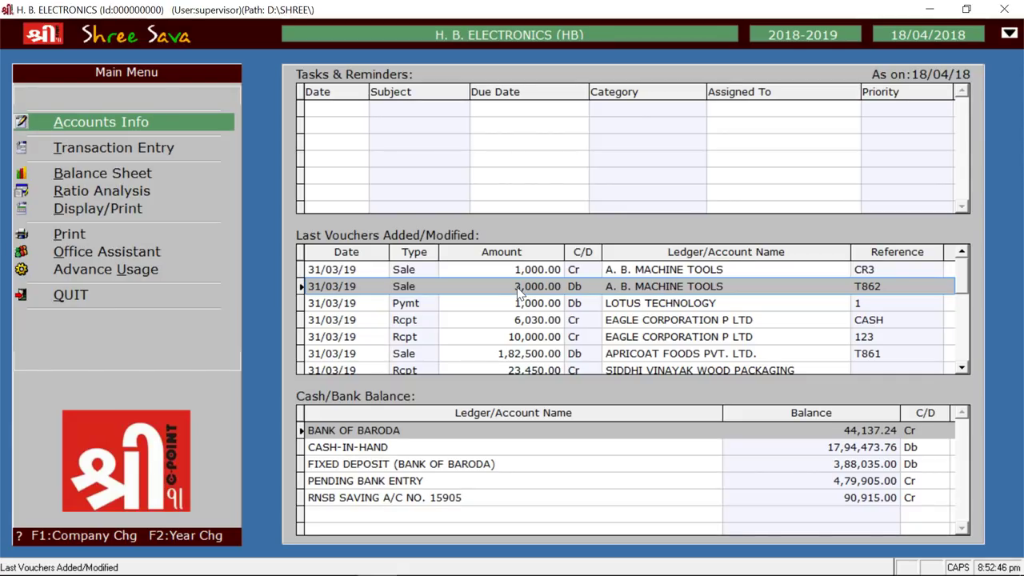
pyautogui.doubleClick(517, 288)
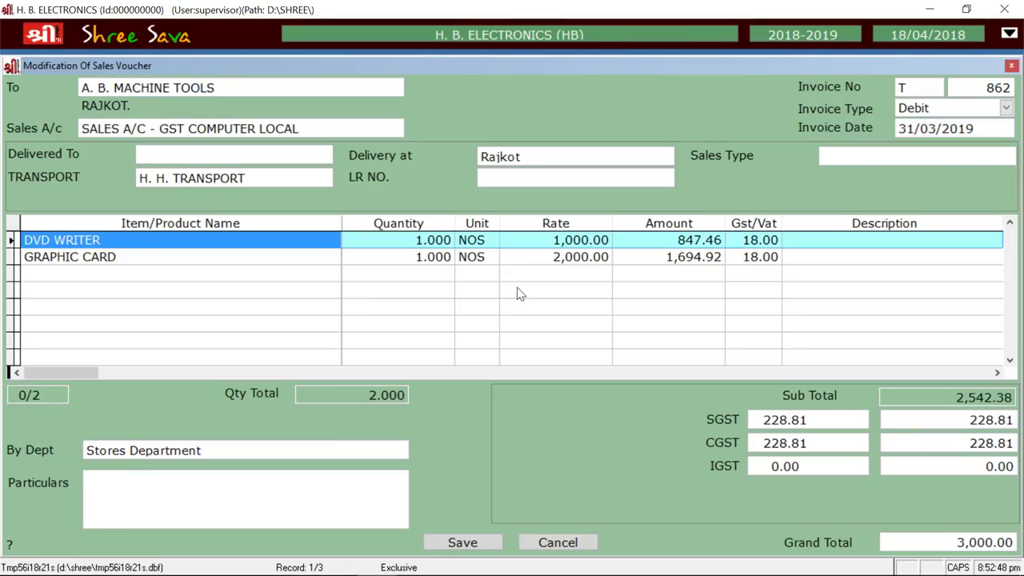
pyautogui.press('Escape')
pyautogui.press('Escape')
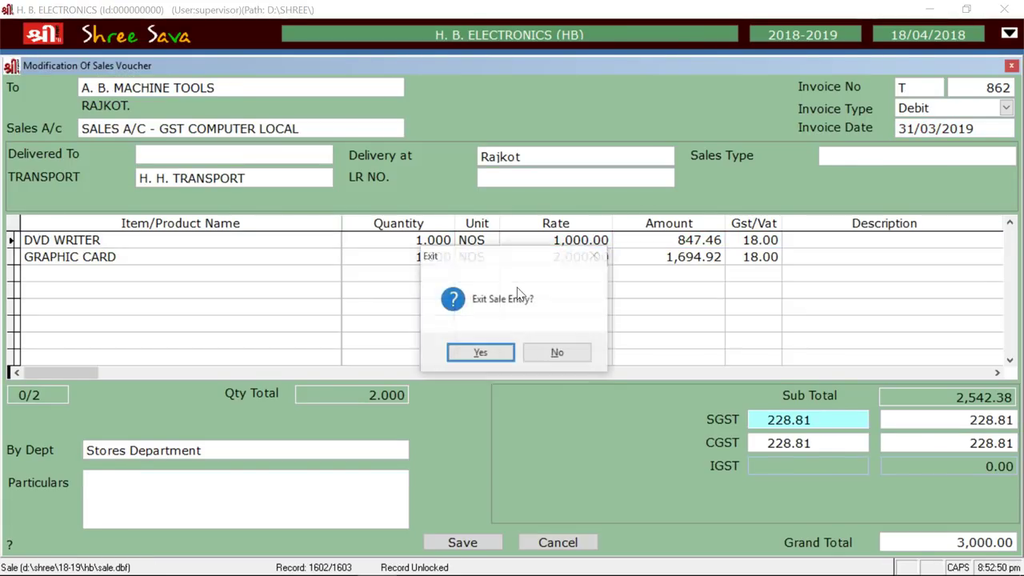
pyautogui.press('Return')
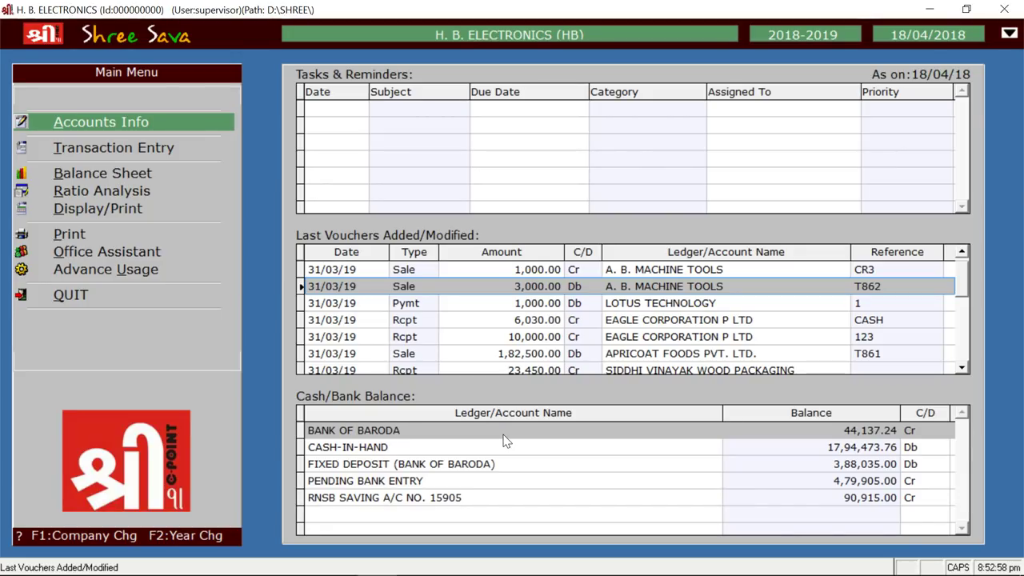
# View the monthly bank book summary for BANK OF BARODA from the cash/bank balances, and close it
pyautogui.click(505, 436)
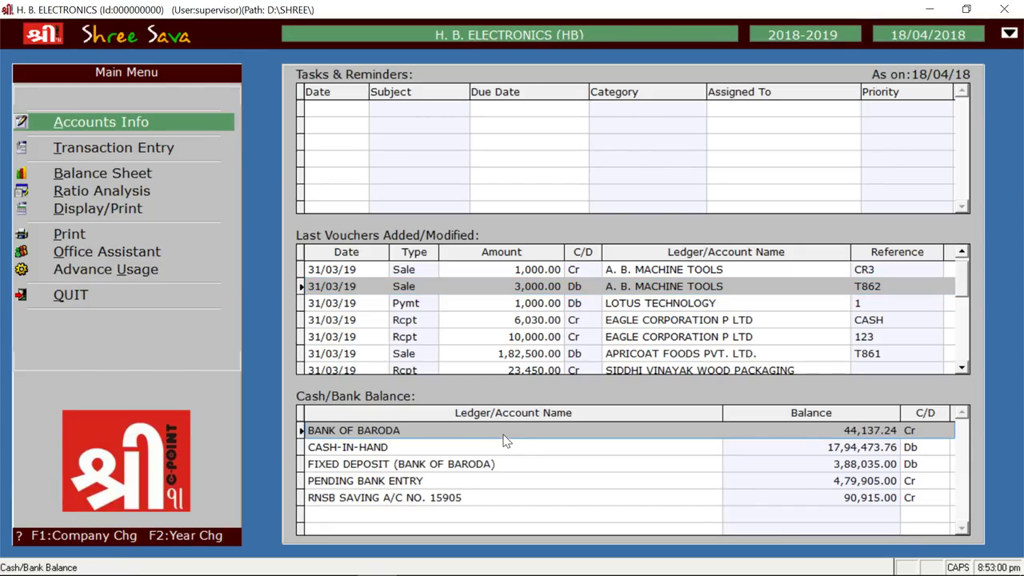
pyautogui.doubleClick(504, 438)
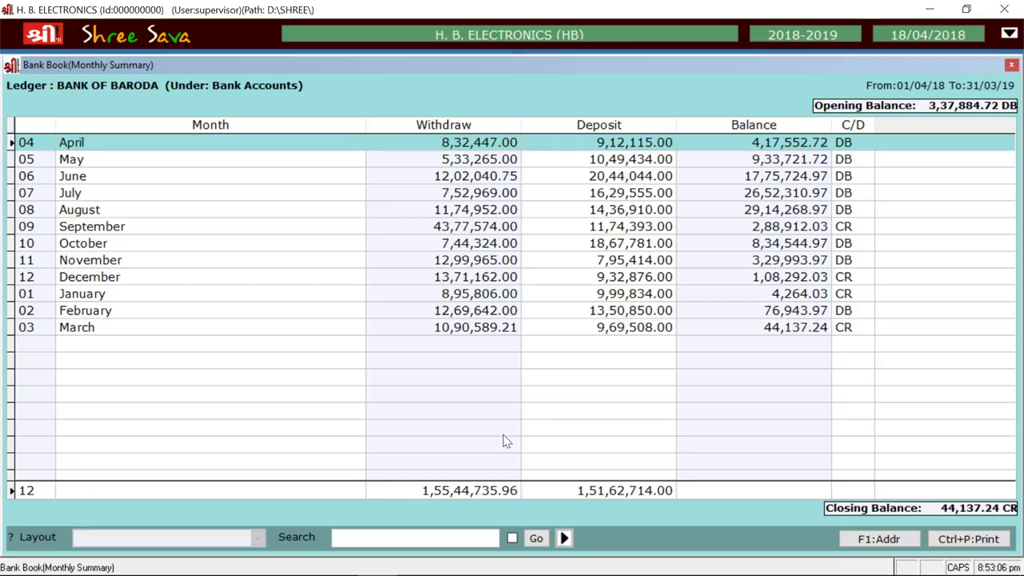
pyautogui.press('Escape')
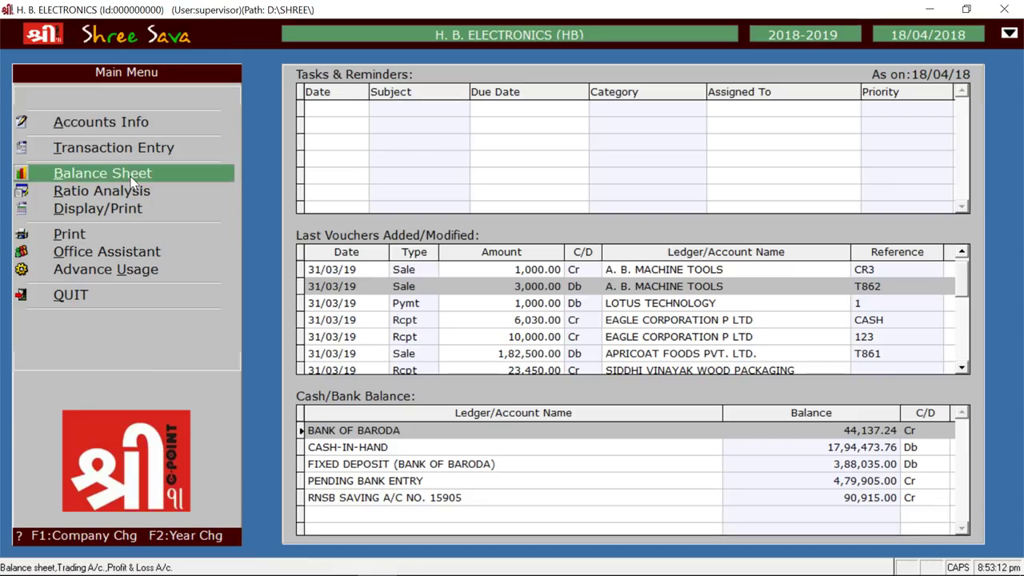
# Start a new ledger account named BHARAT TOOLS CENTER, leaving its second name line blank
pyautogui.click(188, 120)
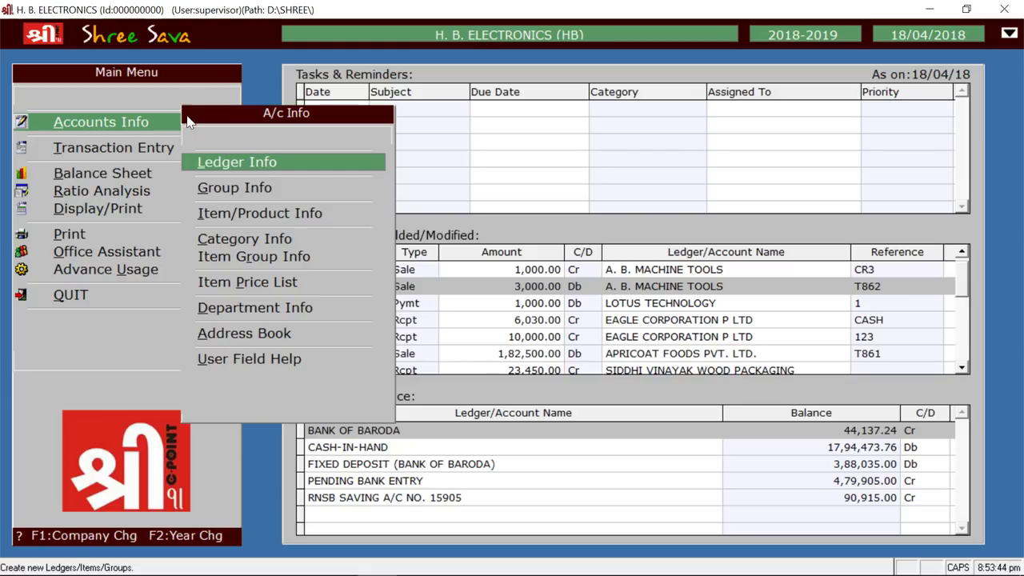
pyautogui.press('Down')
pyautogui.press('Up')
pyautogui.press('Return')
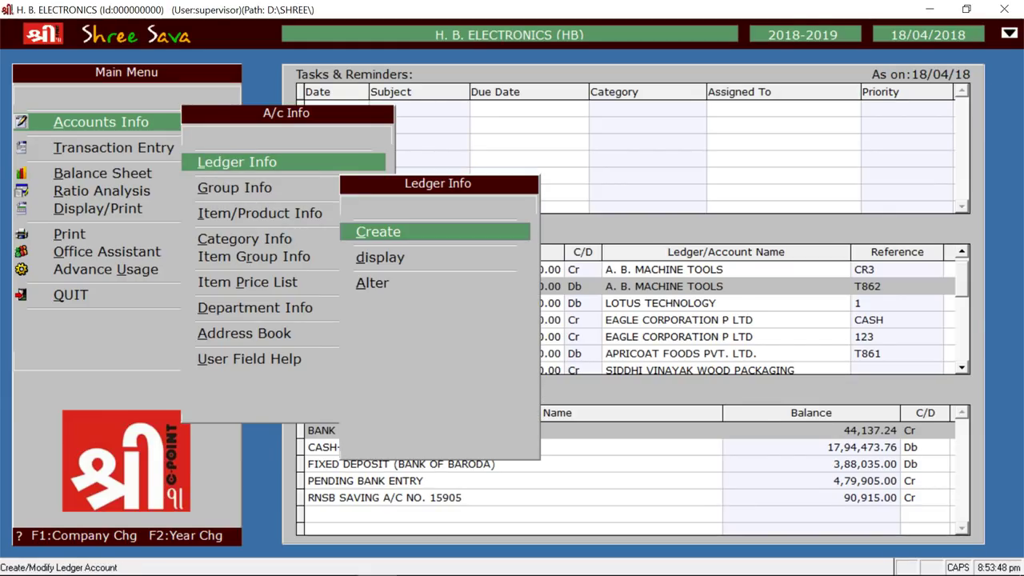
pyautogui.press('Return')
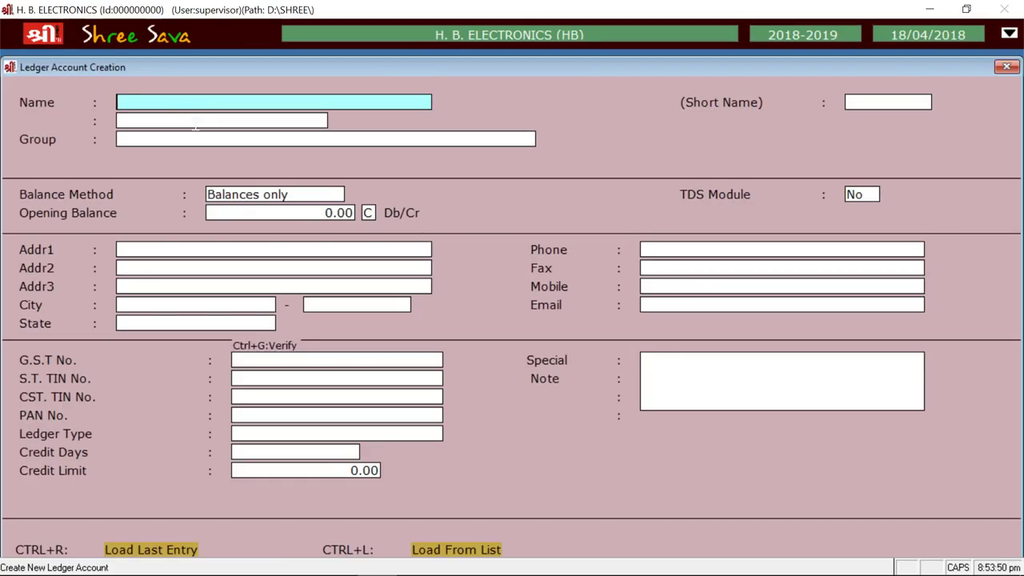
pyautogui.write('BH')
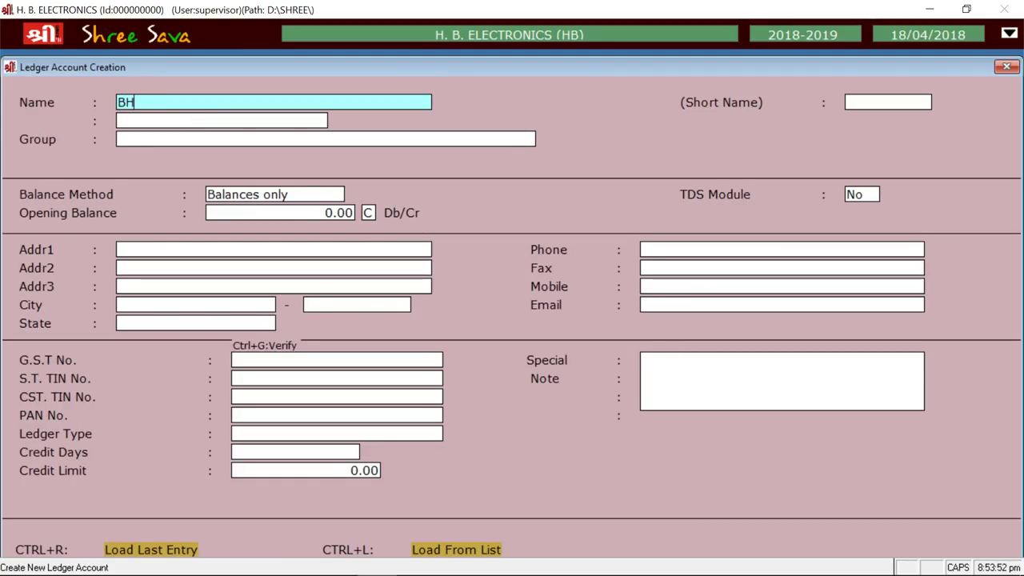
pyautogui.write('ARAT TO')
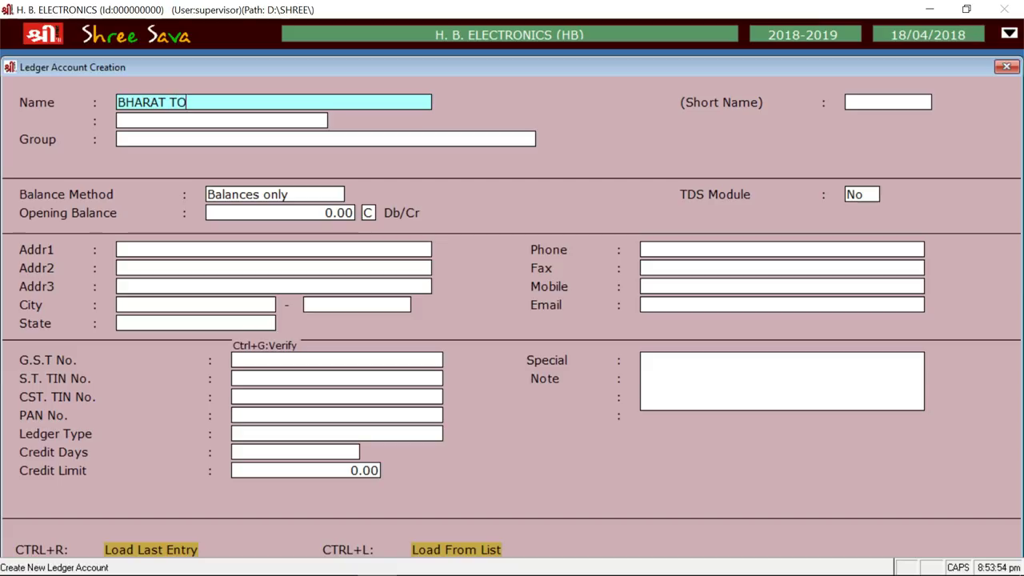
pyautogui.write('OLS CENTER')
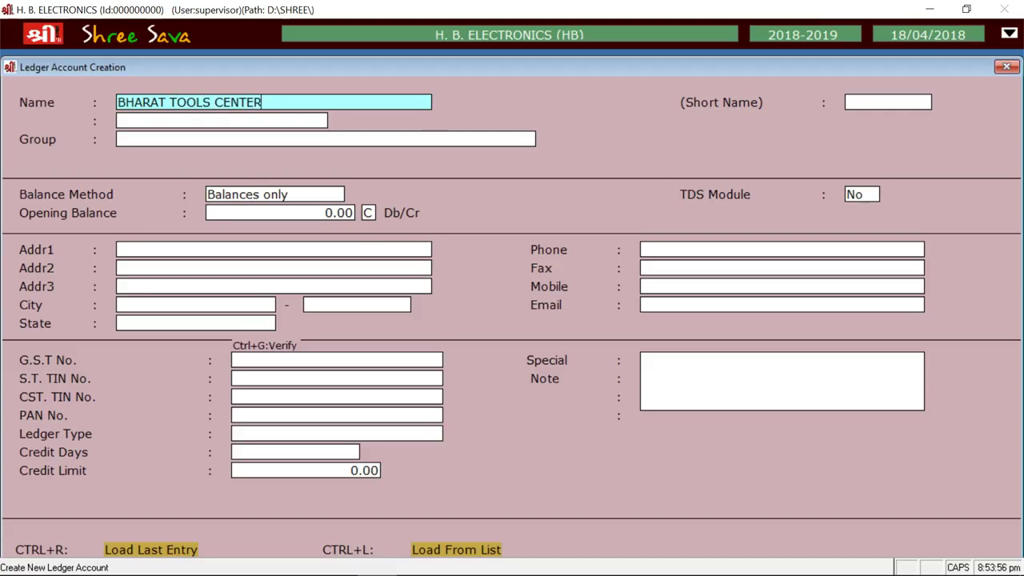
pyautogui.press('Return')
pyautogui.press('Return')
pyautogui.press('Return')
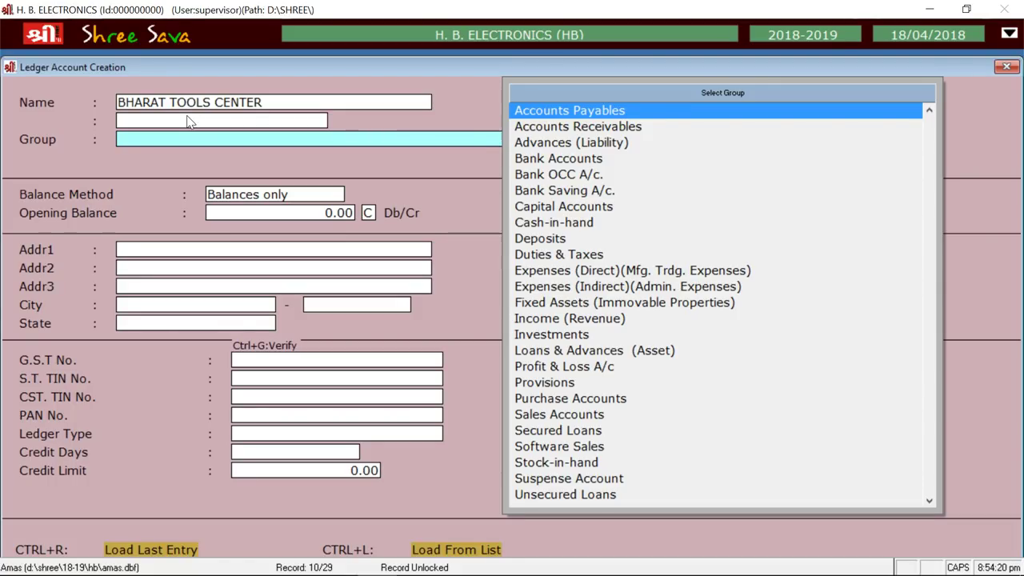
# Look through the account groups available for the new ledger, including bank, capital, cash and direct expense groups
pyautogui.press('Down')
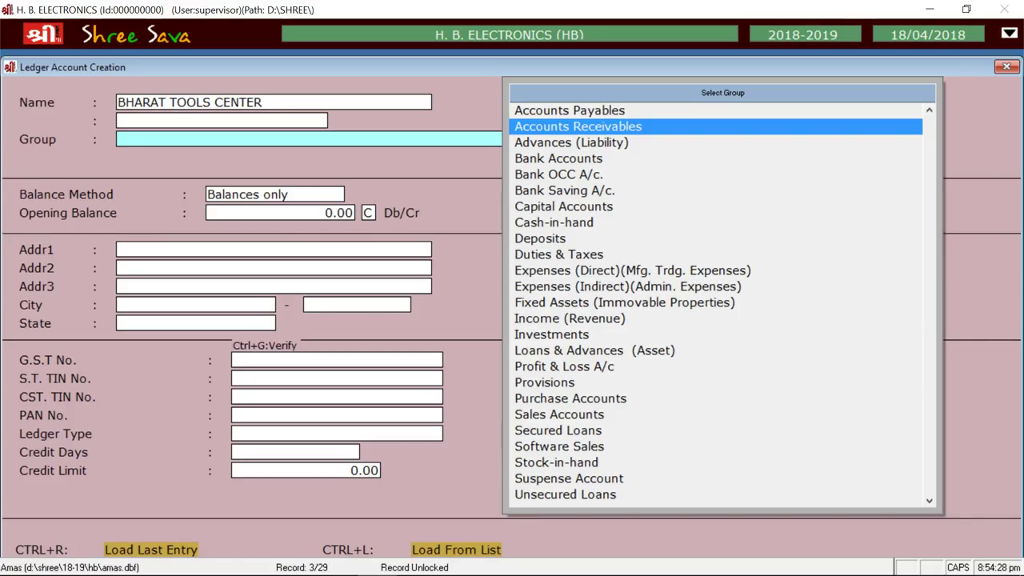
pyautogui.press('Down')
pyautogui.press('Down')
pyautogui.press('Down')
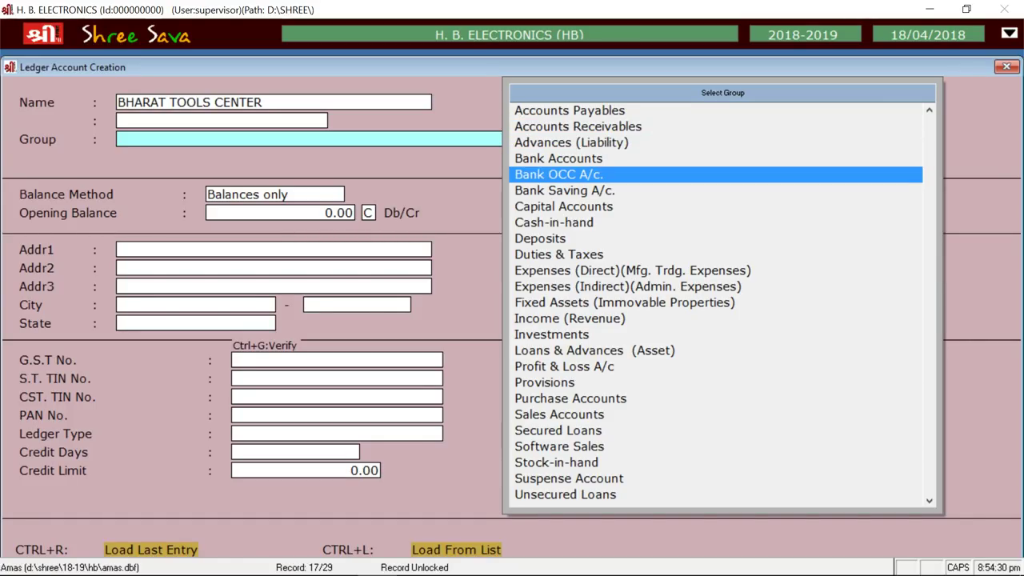
pyautogui.press('Down')
pyautogui.press('Down')
pyautogui.press('Down')
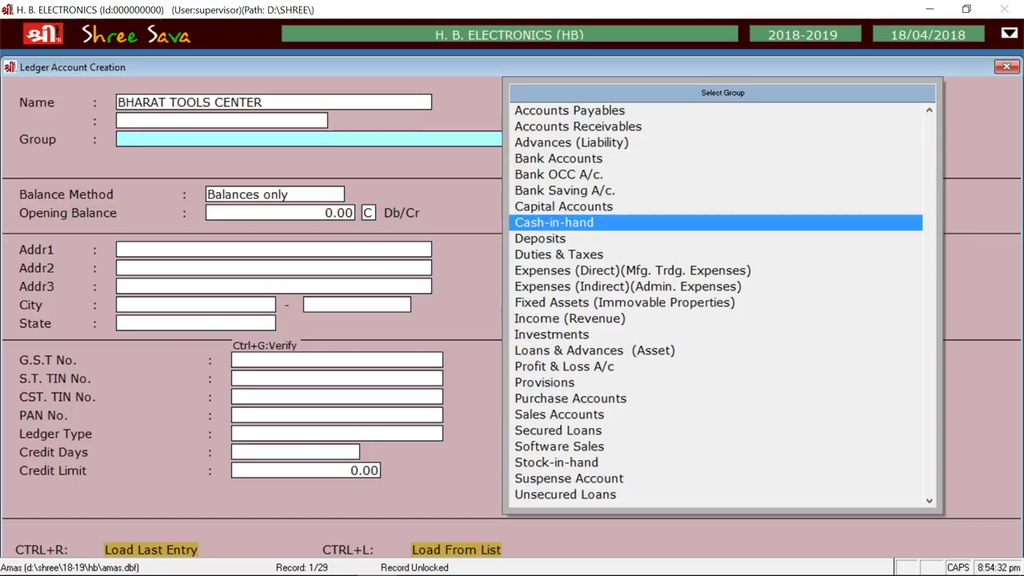
pyautogui.press('Up')
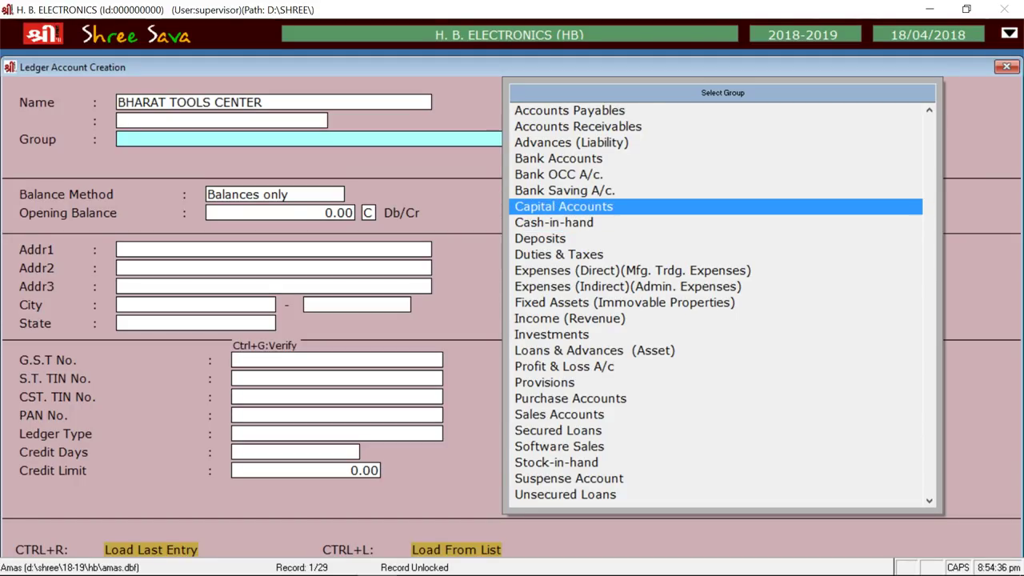
pyautogui.press('Down')
pyautogui.press('Down')
pyautogui.press('Down')
pyautogui.press('Down')
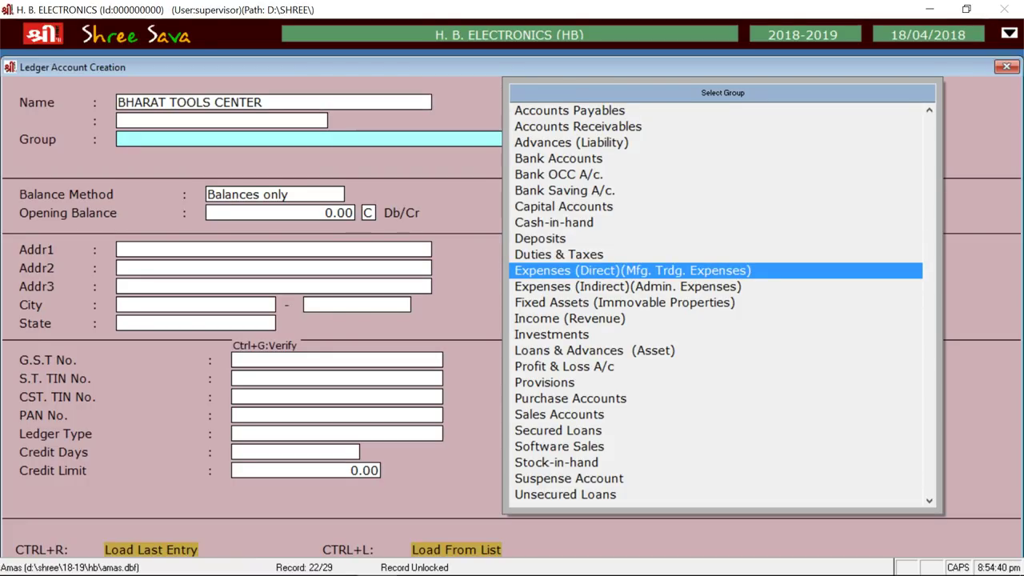
pyautogui.press('Up')
pyautogui.press('Up')
pyautogui.press('Up')
pyautogui.press('Up')
pyautogui.press('Up')
pyautogui.press('Up')
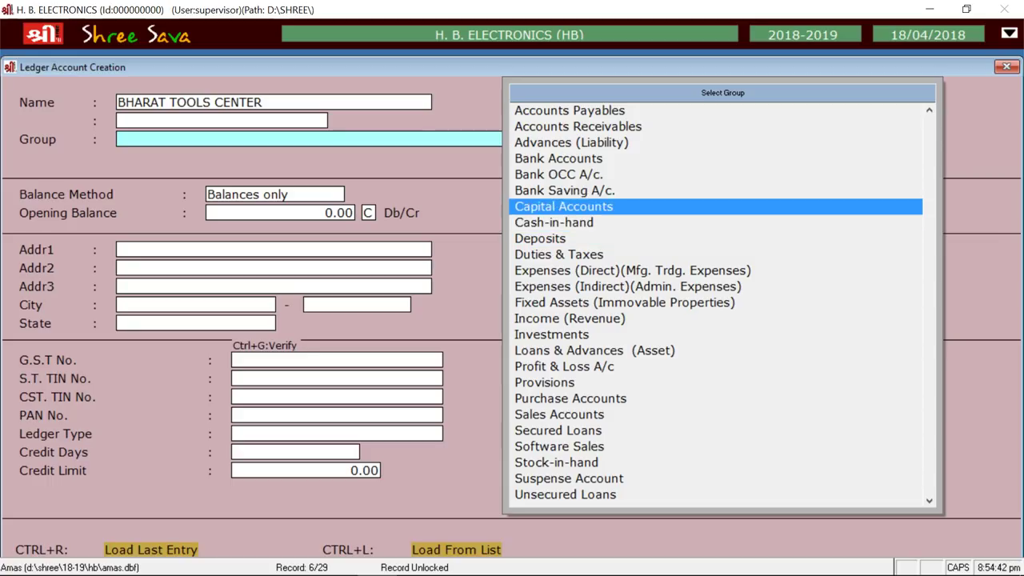
pyautogui.press('Up')
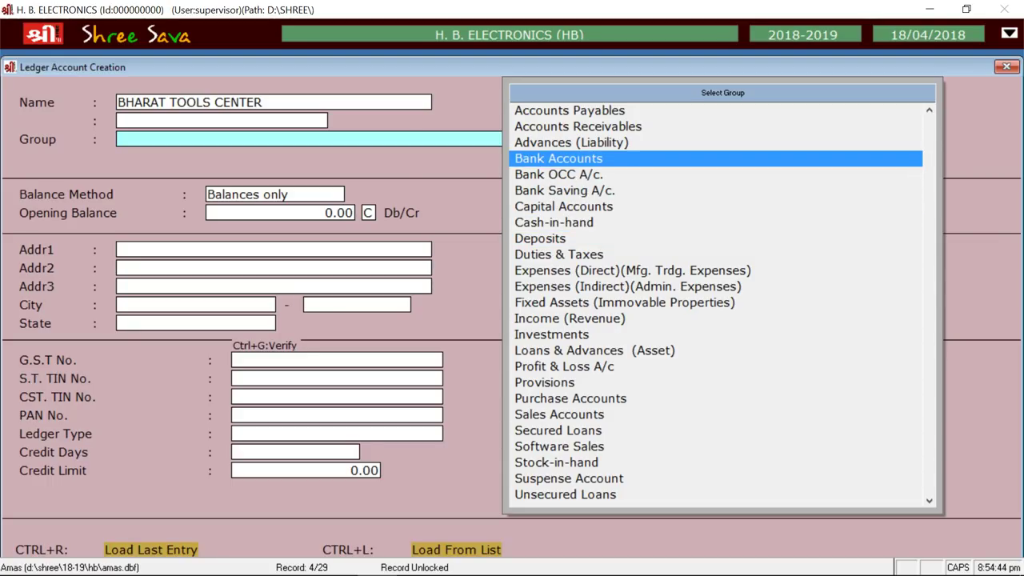
# Assign the new ledger to the Accounts Receivables group and keep the balance method as Balances only
pyautogui.press('Up')
pyautogui.press('Up')
pyautogui.press('Up')
pyautogui.press('Down')
pyautogui.press('Return')
pyautogui.press('Return')
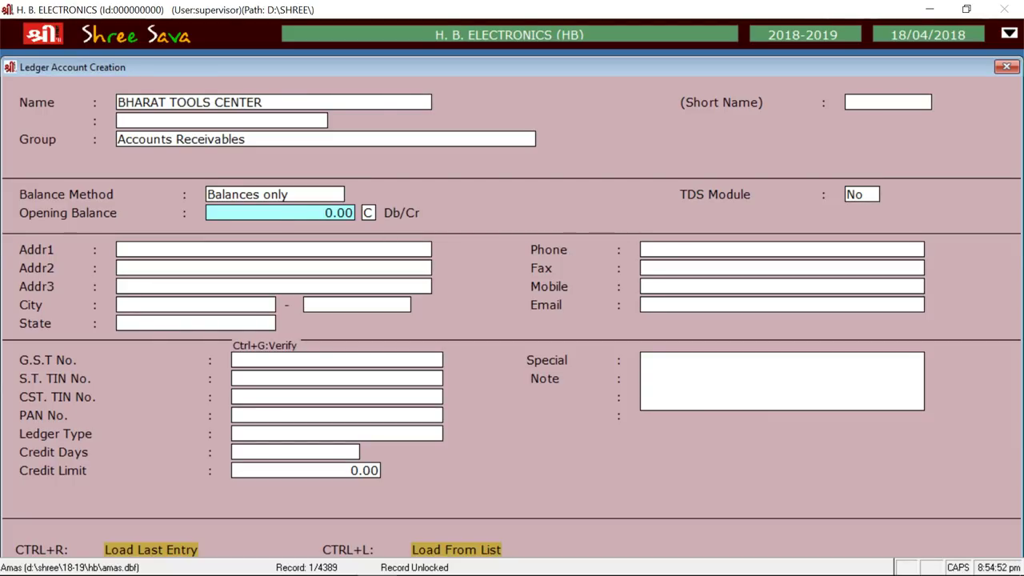
# Set the ledger type to UnRegistered, leaving the balance, address and tax fields at their defaults, and exit the ledger form without saving
pyautogui.press('Return')
pyautogui.press('Return')
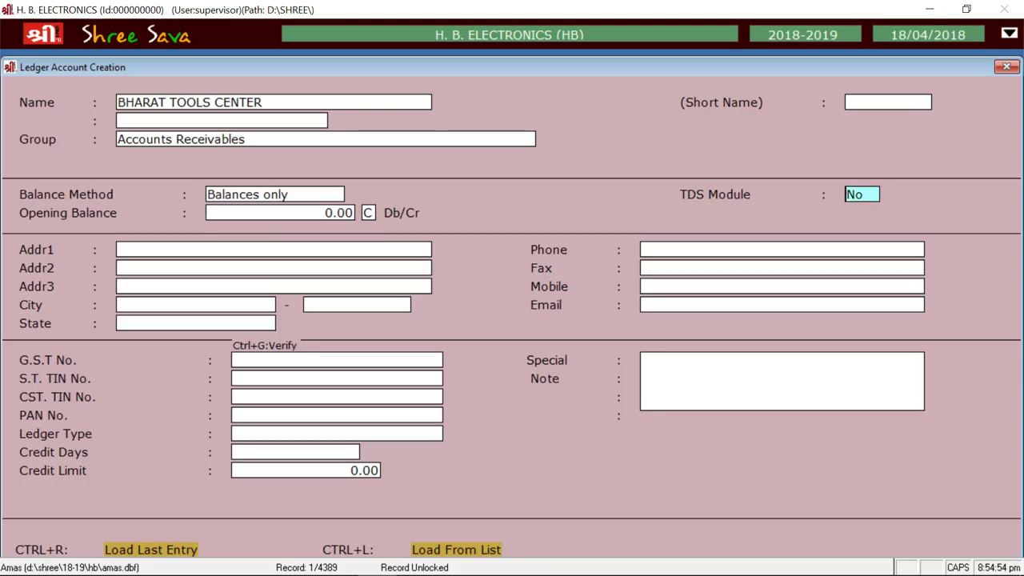
pyautogui.press('Return')
pyautogui.press('Return')
pyautogui.press('Return')
pyautogui.press('Return')
pyautogui.press('Return')
pyautogui.press('Return')
pyautogui.press('Return')
pyautogui.press('Return')
pyautogui.press('Return')
pyautogui.press('Return')
pyautogui.press('Return')
pyautogui.press('Return')
pyautogui.press('Return')
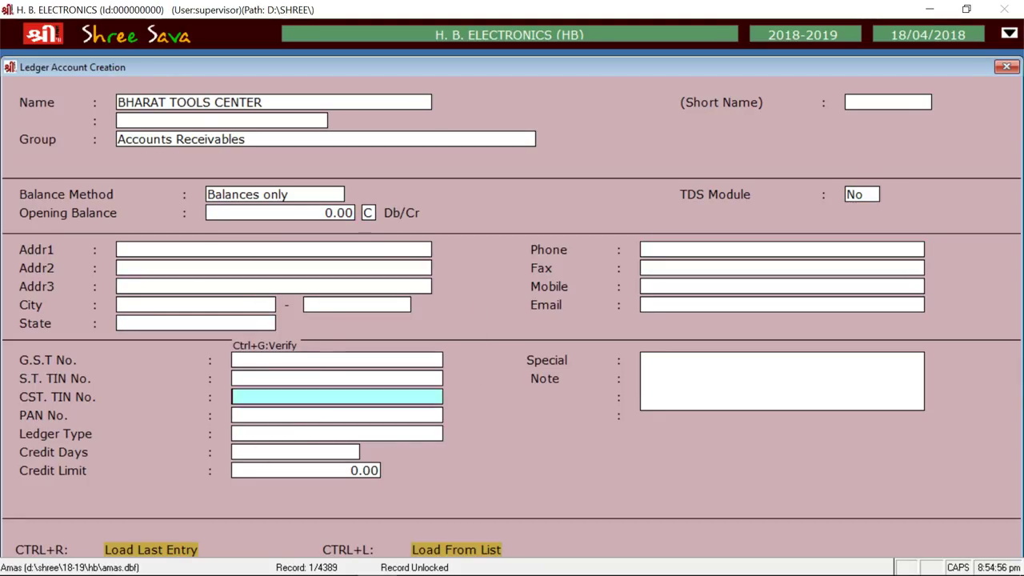
pyautogui.press('Return')
pyautogui.press('Return')
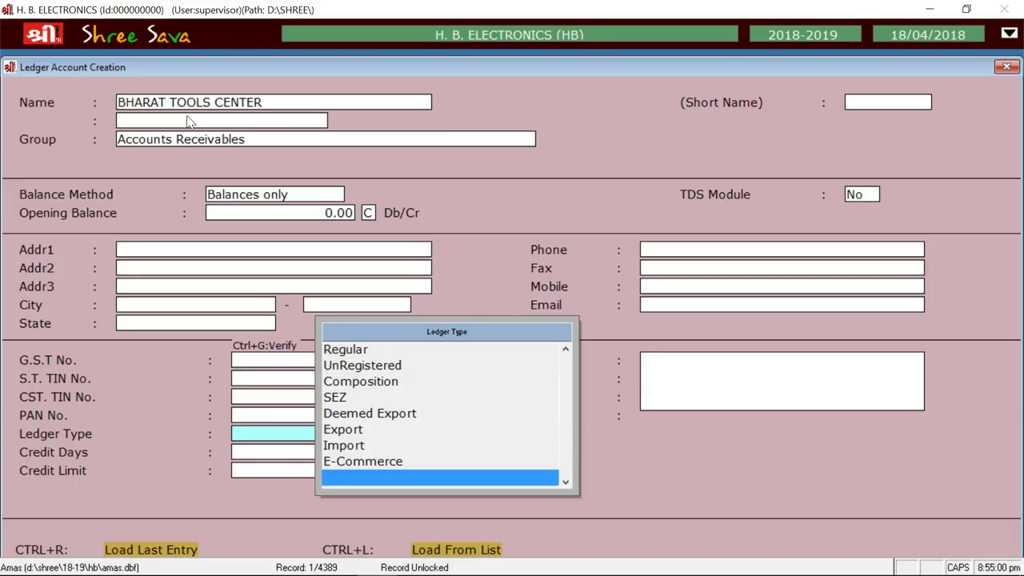
pyautogui.press('Up')
pyautogui.press('Up')
pyautogui.press('Up')
pyautogui.press('Up')
pyautogui.press('Up')
pyautogui.press('Up')
pyautogui.press('Up')
pyautogui.press('Up')
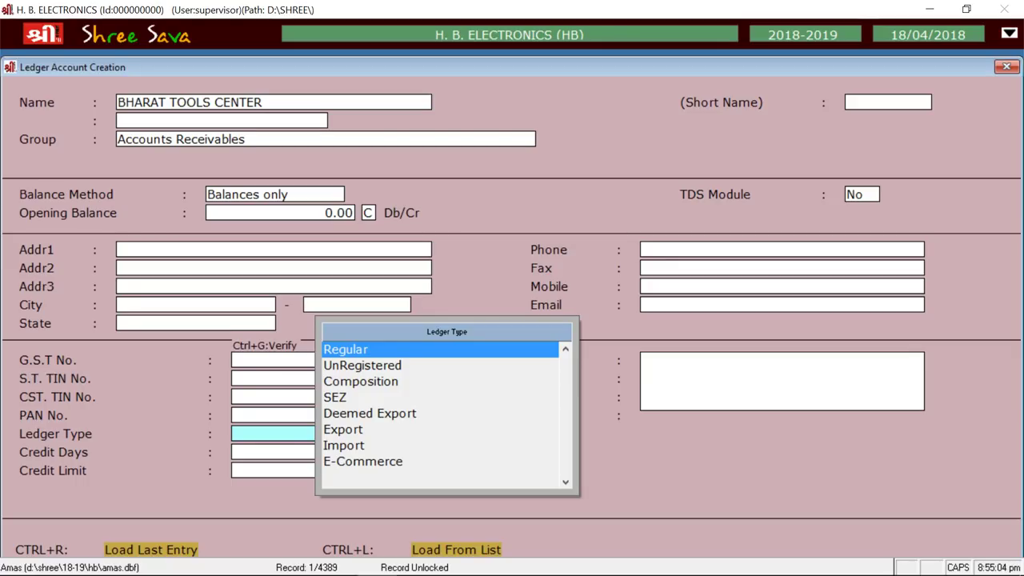
pyautogui.press('Down')
pyautogui.press('Return')
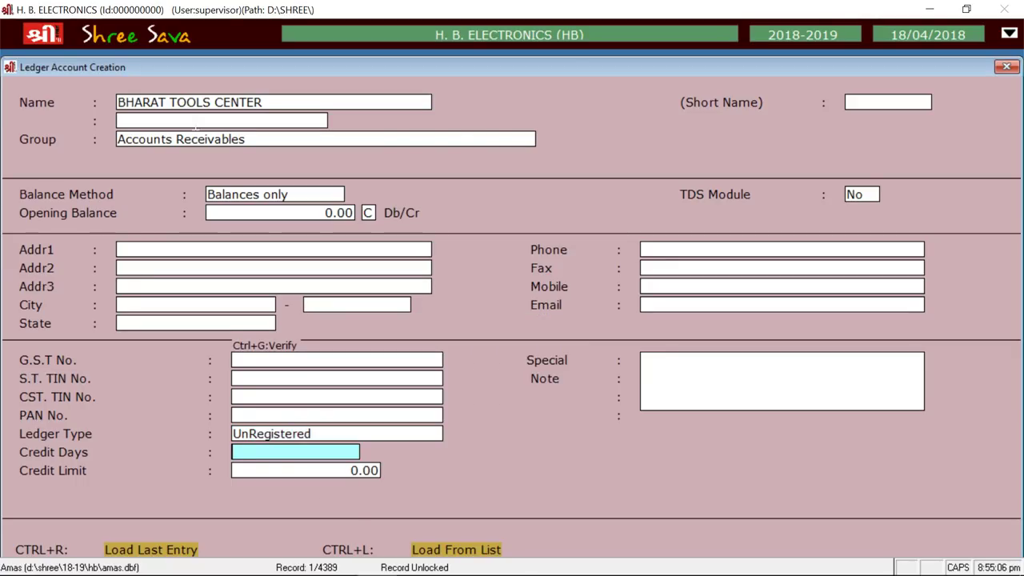
pyautogui.press('Escape')
pyautogui.press('Return')
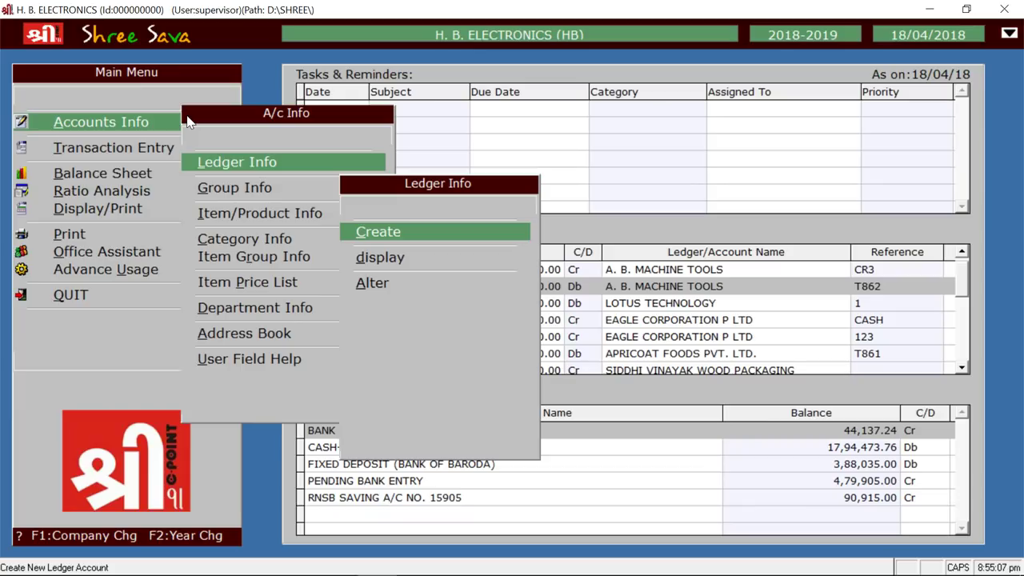
# Open the COMPUTER & LAPTOP item category for alteration
pyautogui.press('Escape')
pyautogui.press('Down')
pyautogui.press('Down')
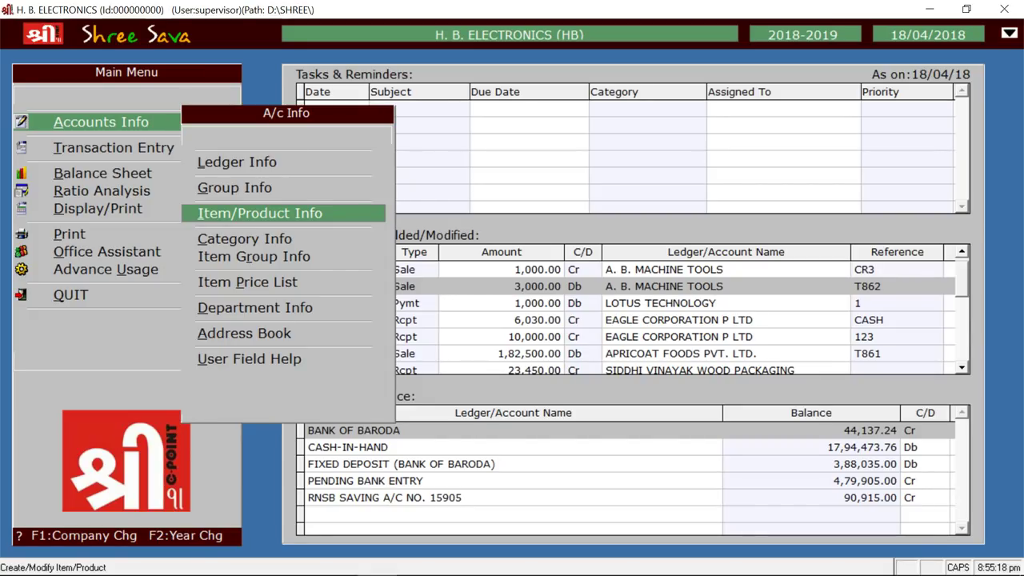
pyautogui.press('Down')
pyautogui.press('Return')
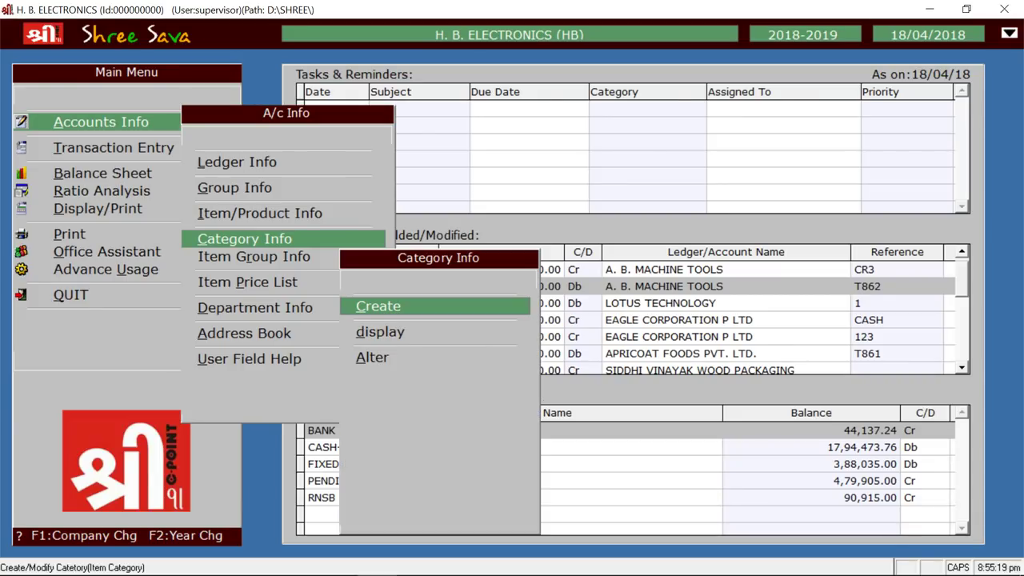
pyautogui.press('Down')
pyautogui.press('Down')
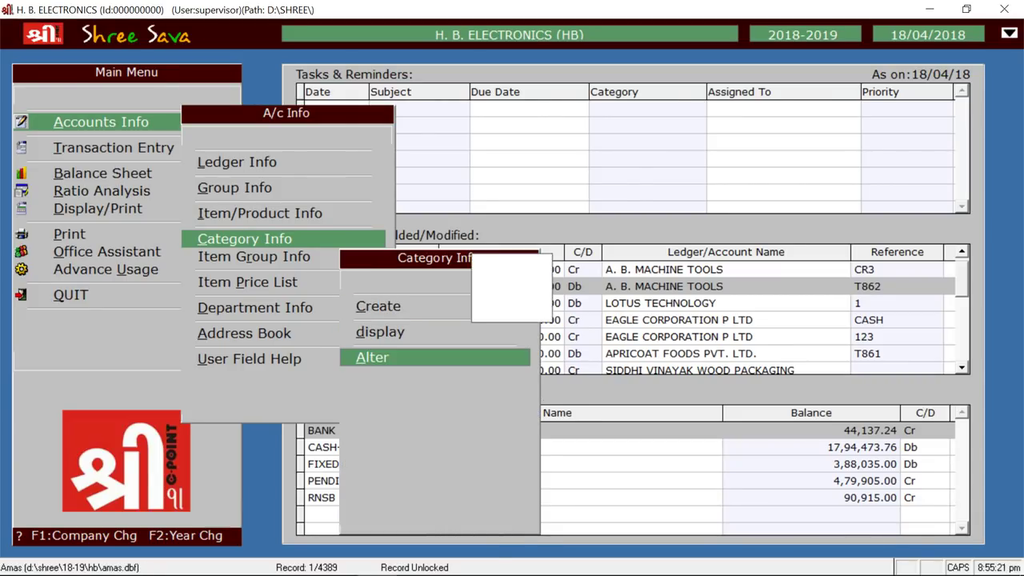
pyautogui.press('Return')
pyautogui.press('Down')
pyautogui.press('Down')
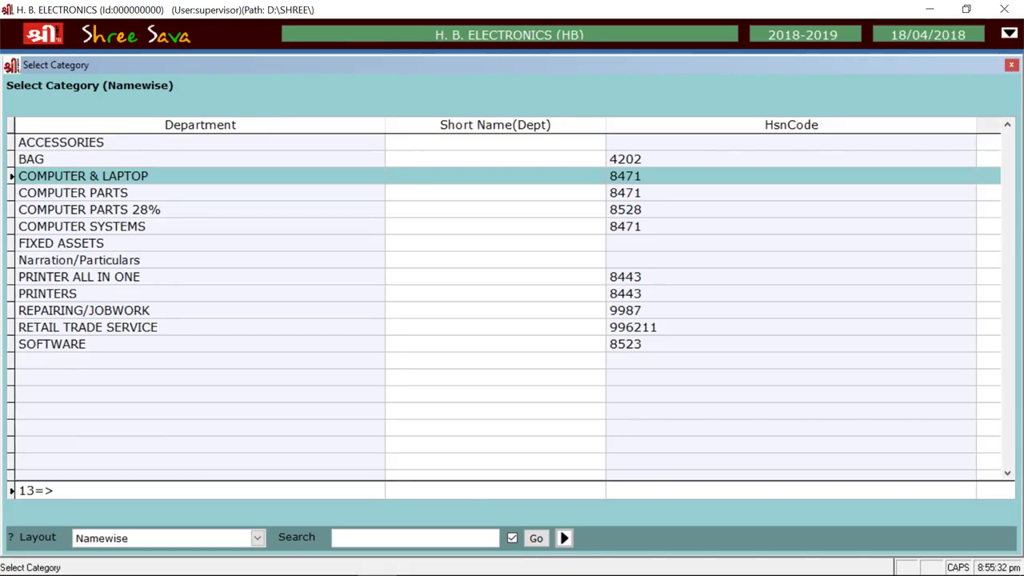
pyautogui.press('Return')
# Review the category type choices and the HSN code of the COMPUTER & LAPTOP category
pyautogui.press('Return')
pyautogui.press('Return')
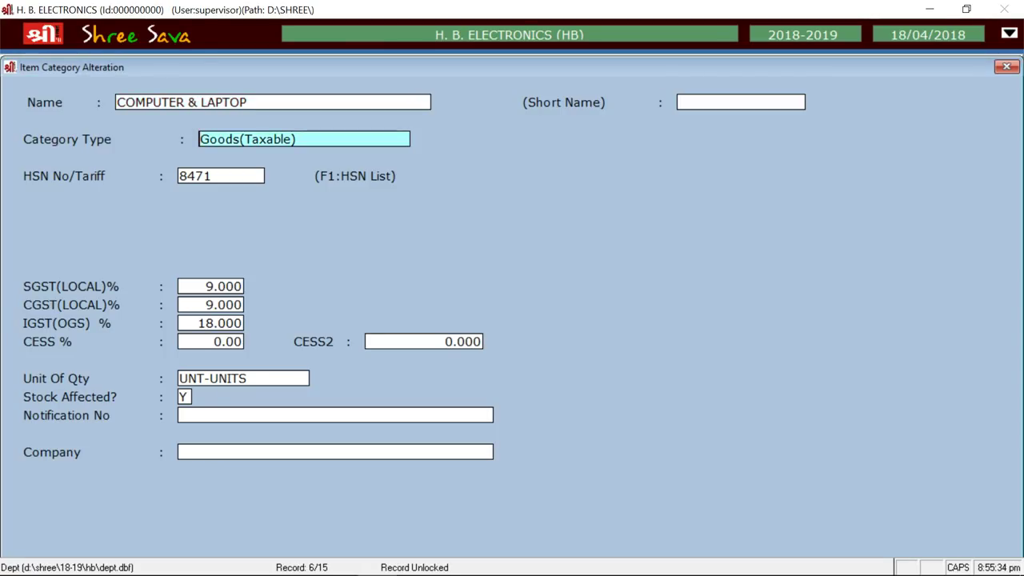
pyautogui.press('Return')
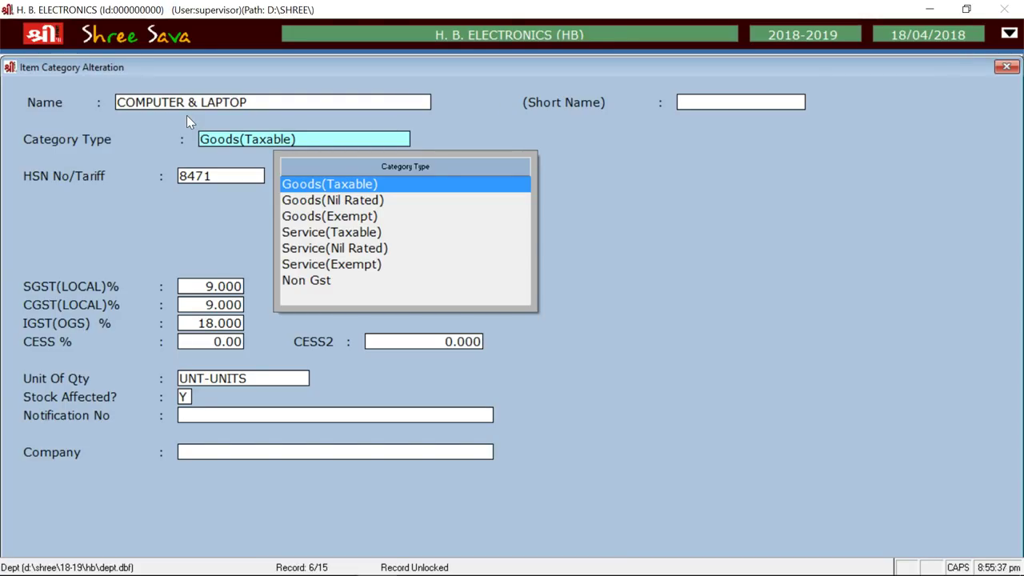
pyautogui.press('Return')
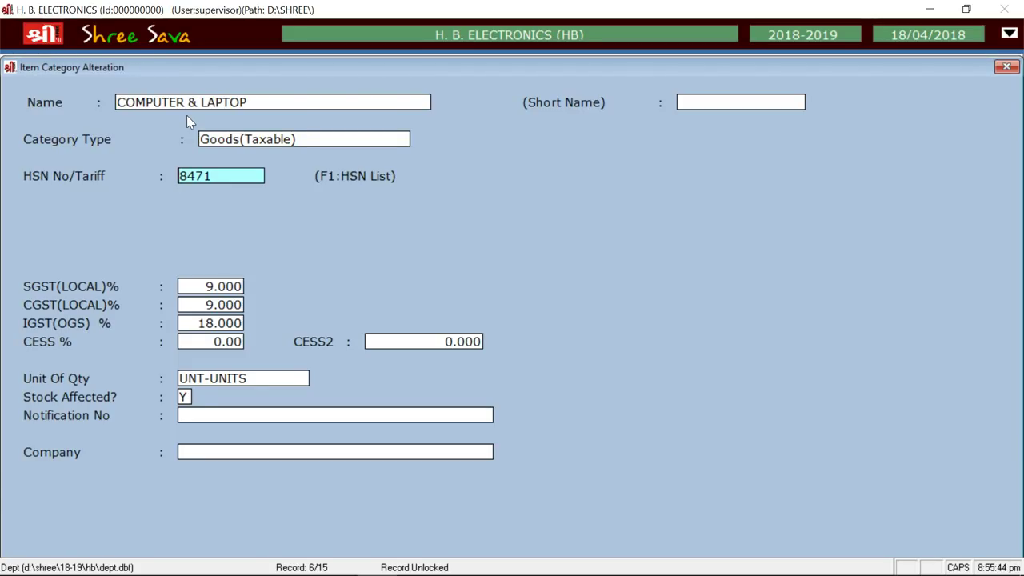
pyautogui.press('Return')
pyautogui.press('Return')
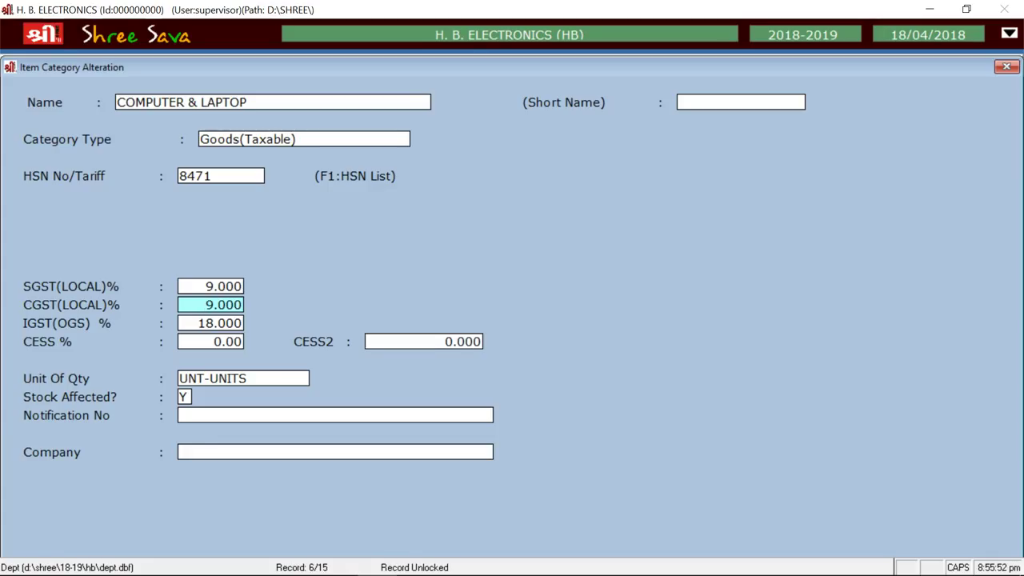
# Review the category's GST and cess rates, unit of quantity choices and stock setting, and exit without saving
pyautogui.press('Return')
pyautogui.press('Return')
pyautogui.press('Return')
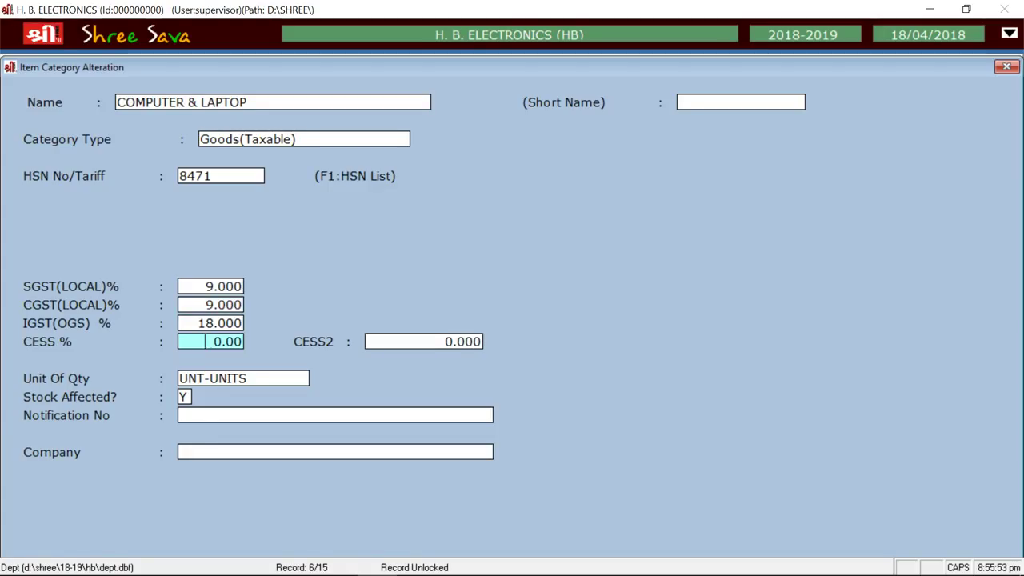
pyautogui.press('Return')
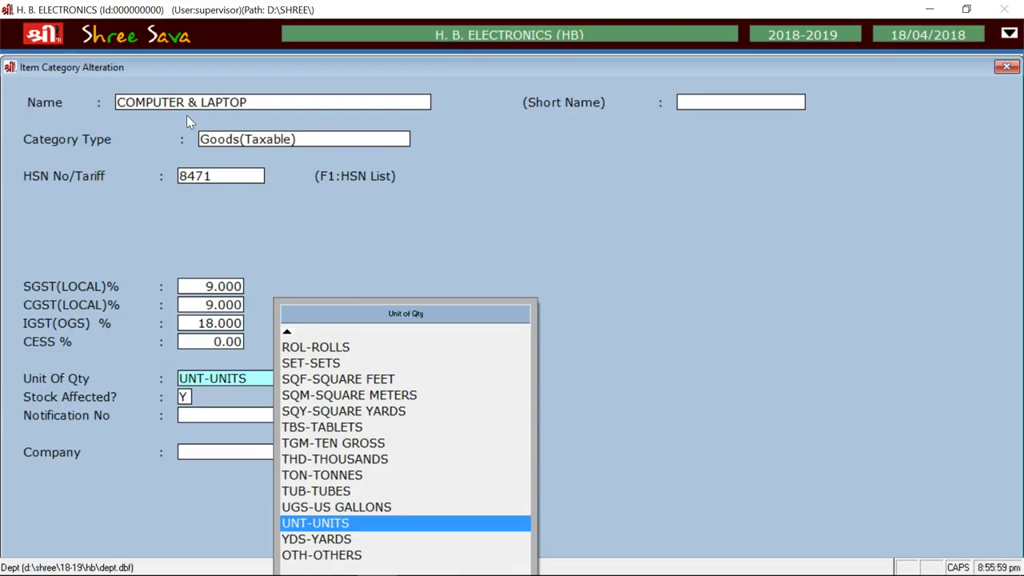
pyautogui.press('Return')
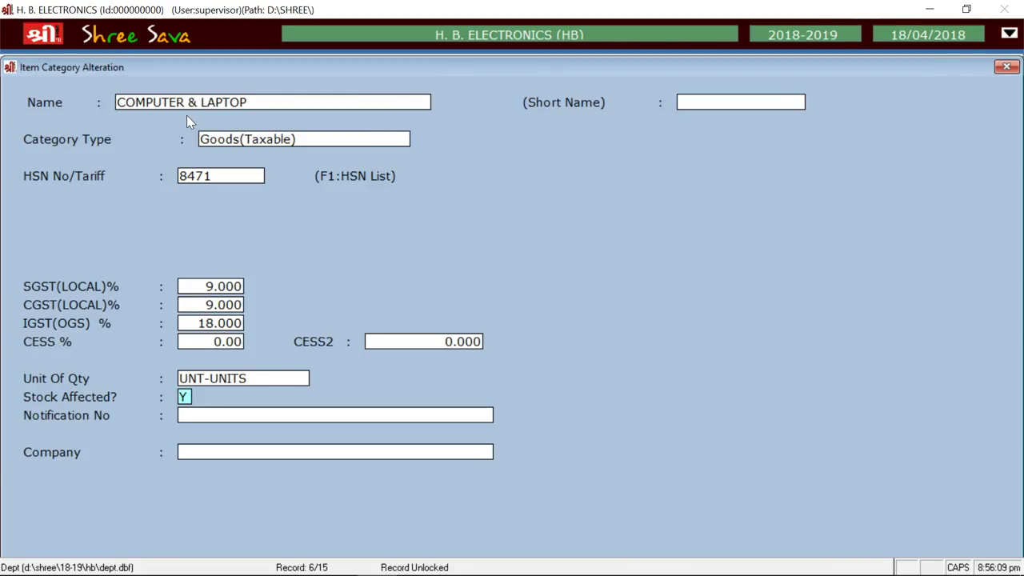
pyautogui.press('Escape')
pyautogui.press('Return')
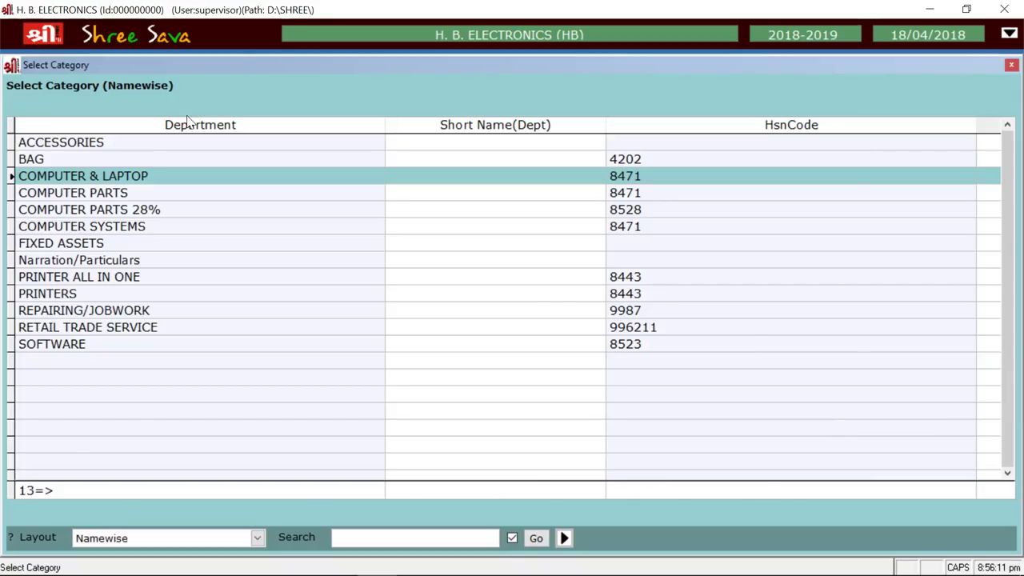
pyautogui.press('Escape')
pyautogui.press('Escape')
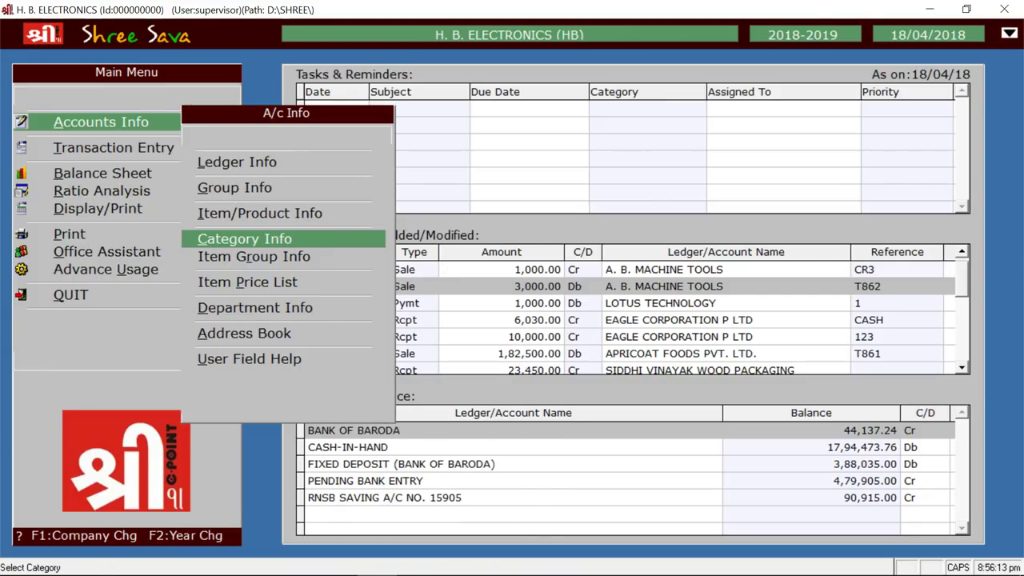
# Start a new item/product named COMPUTER DESKTOP ASUS
pyautogui.press('Up')
pyautogui.press('Return')
pyautogui.press('Return')
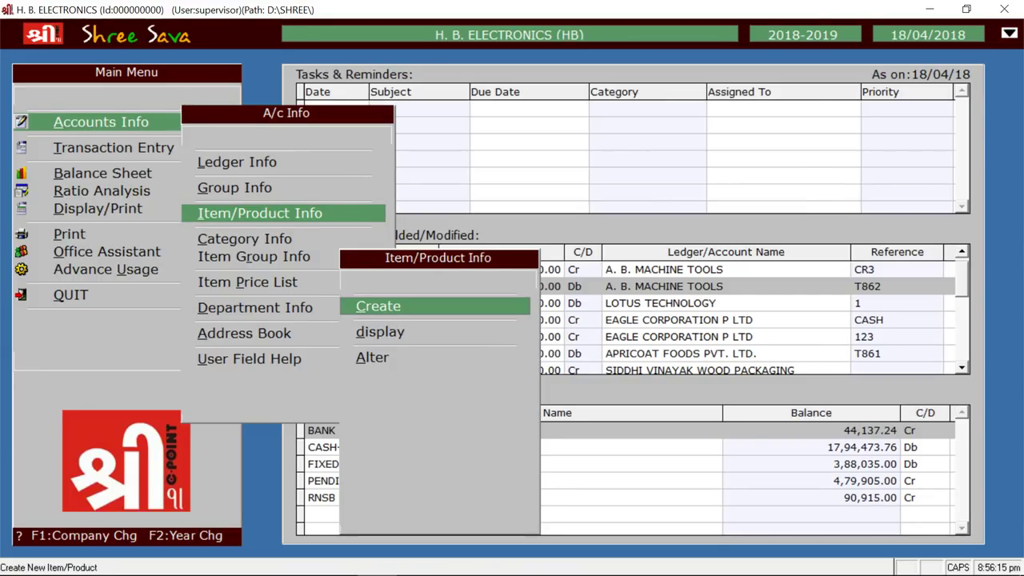
pyautogui.write('COMP')
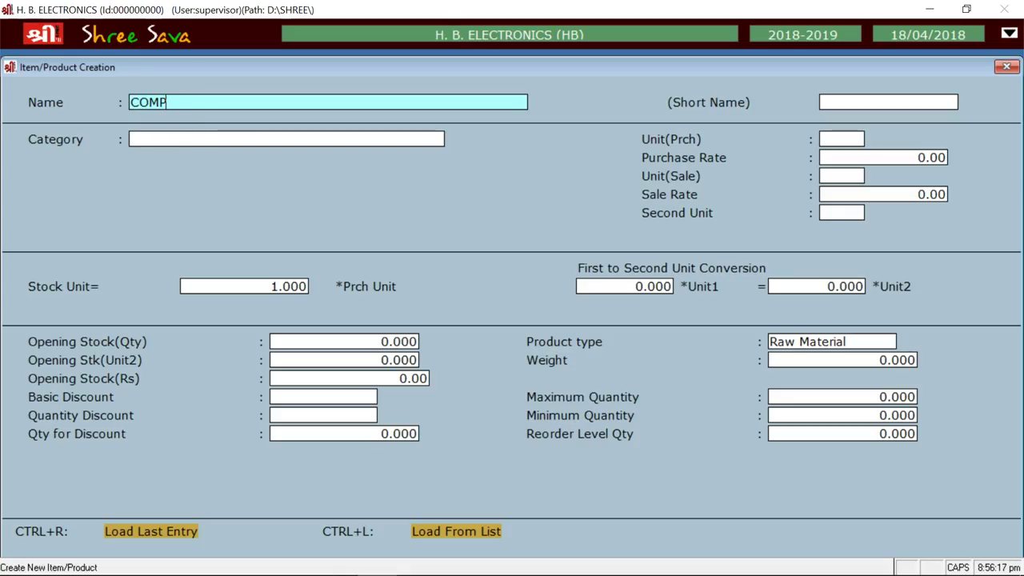
pyautogui.write('UTER DESKTOP ASUS')
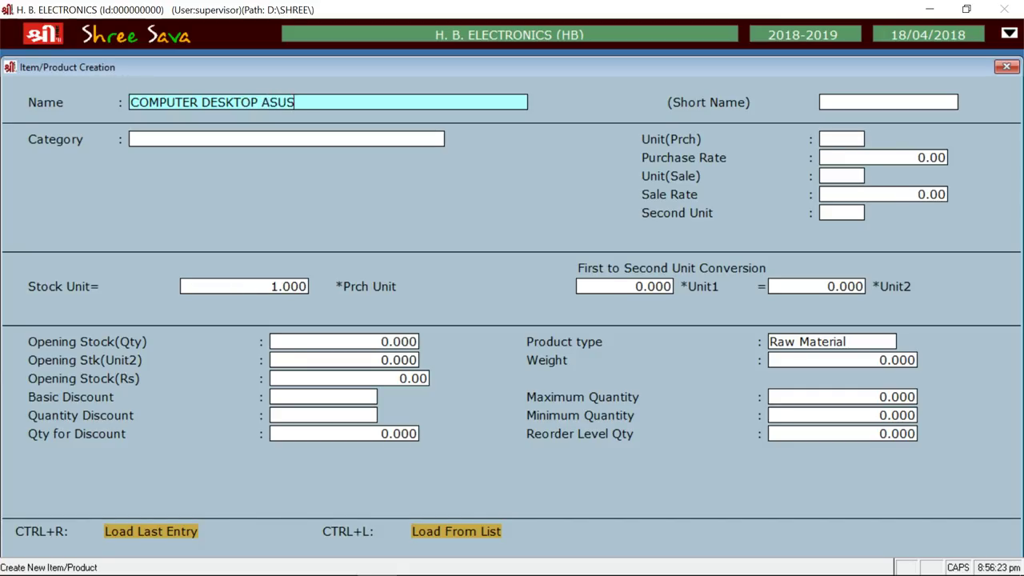
pyautogui.press('Return')
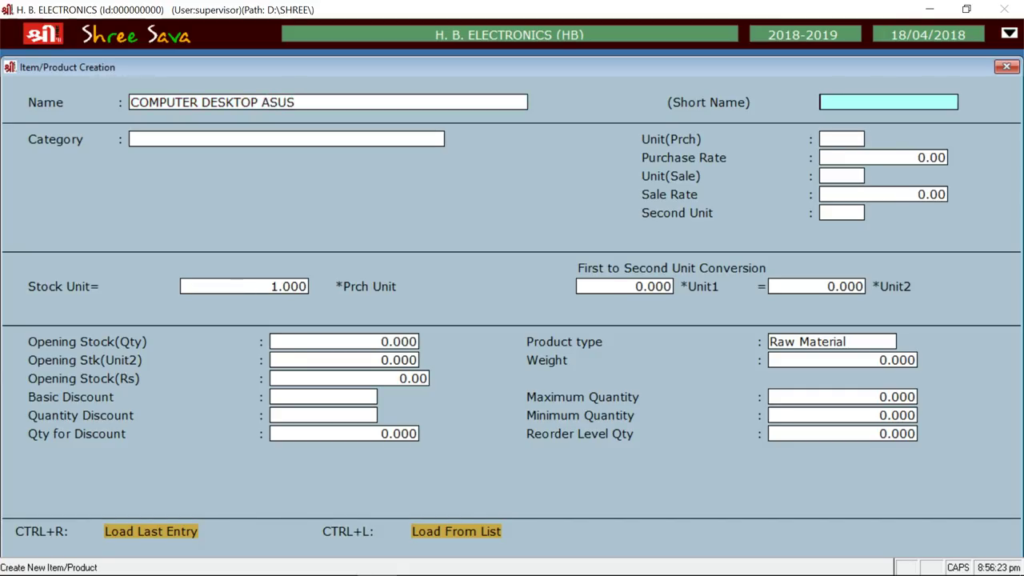
# Leave the item's short name blank and assign it to the COMPUTER & LAPTOP category
pyautogui.press('Return')
pyautogui.press('Down')
pyautogui.press('Down')
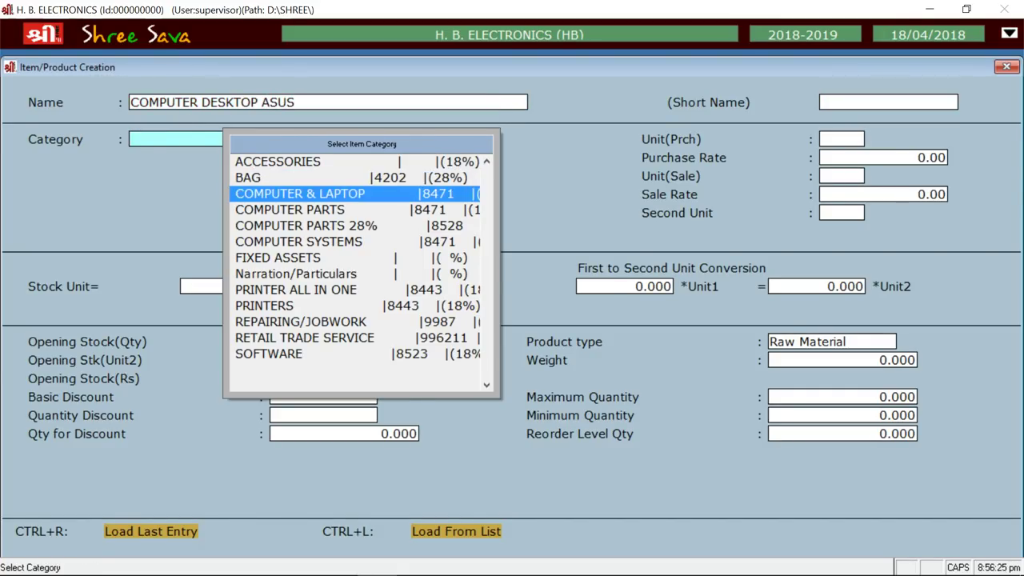
pyautogui.press('Return')
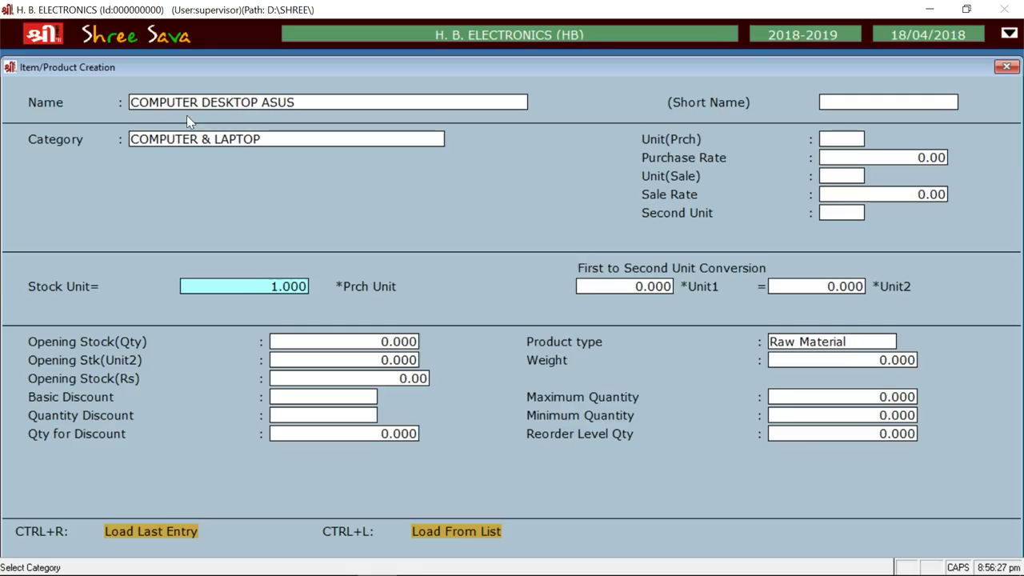
pyautogui.press('Return')
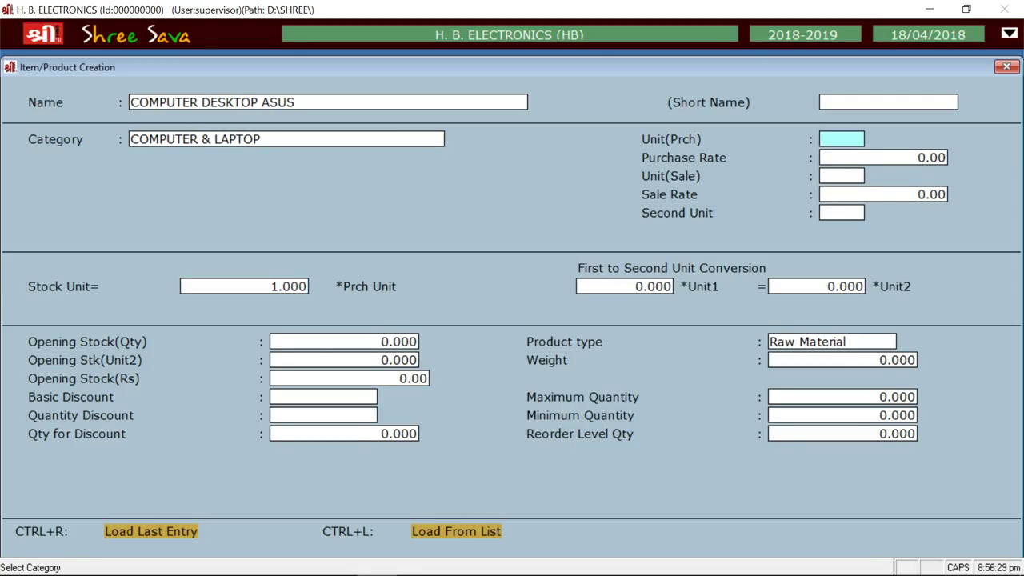
# Set the item's purchase and sale units to NOS, leaving both rates at zero and the second unit blank
pyautogui.write('NOS')
pyautogui.press('Return')
pyautogui.press('Return')
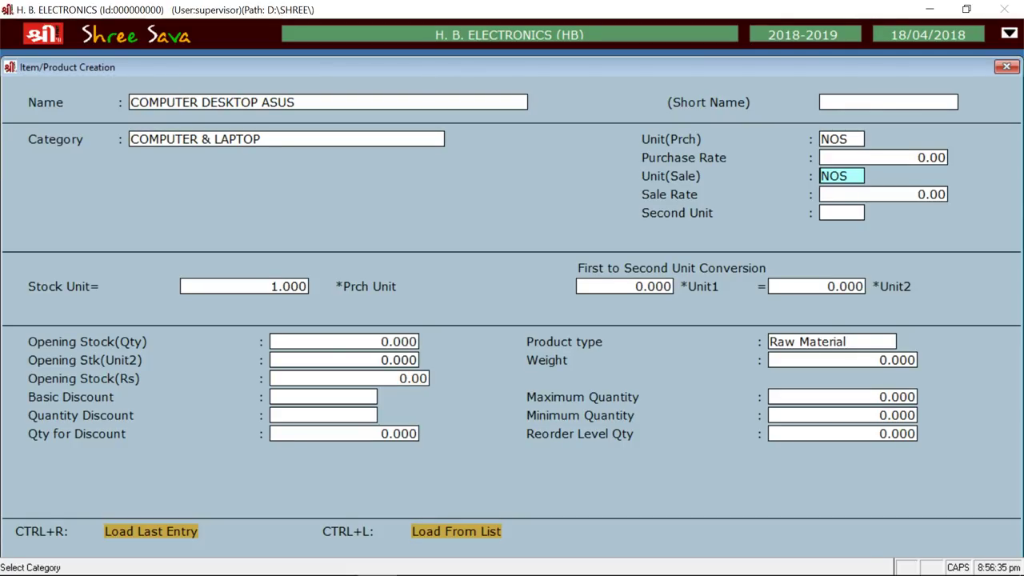
pyautogui.press('Return')
pyautogui.press('Return')
pyautogui.press('Return')
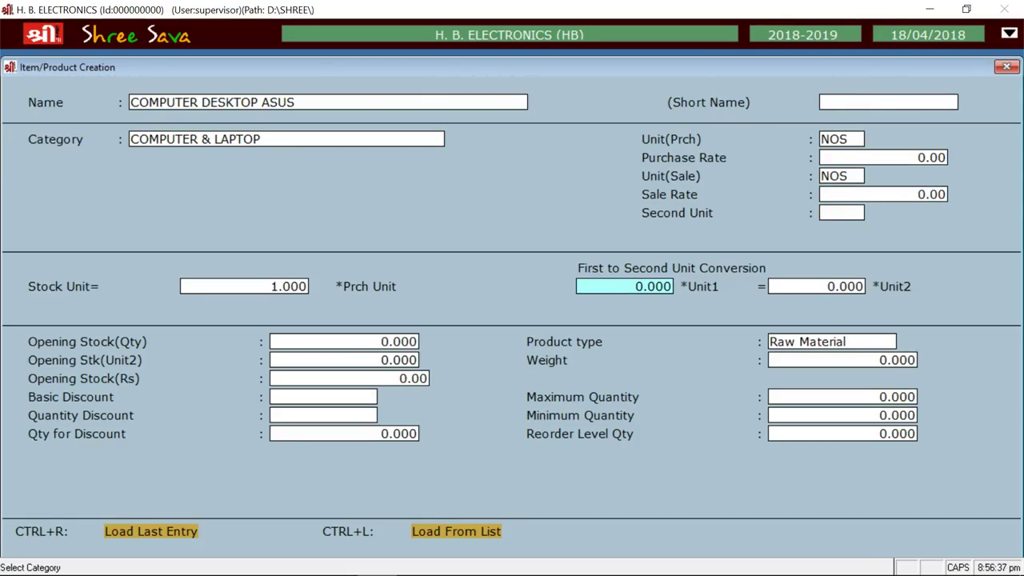
# Set the item's opening stock quantity to 10, leaving the unit conversion, stock value, discounts and product type at their defaults
pyautogui.press('Return')
pyautogui.press('Return')
pyautogui.write('10')
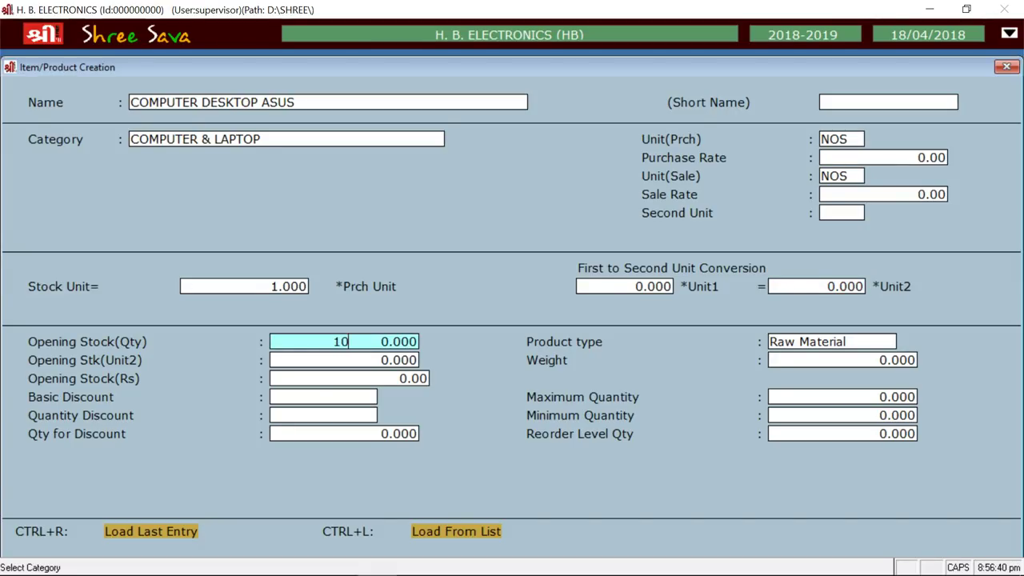
pyautogui.press('Return')
pyautogui.press('Return')
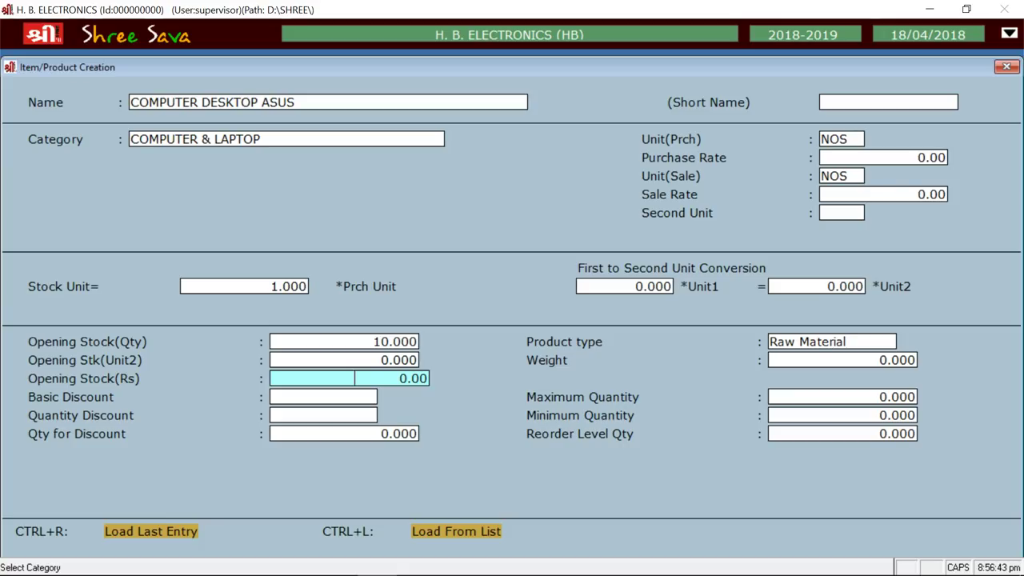
pyautogui.press('Return')
pyautogui.press('Return')
pyautogui.press('Return')
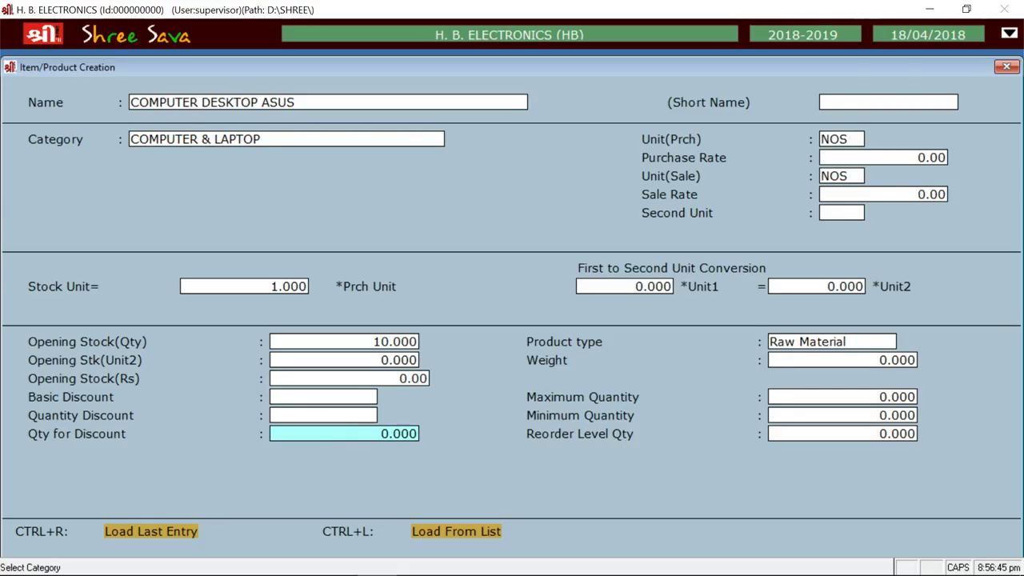
pyautogui.press('Return')
pyautogui.press('Return')
pyautogui.press('Return')
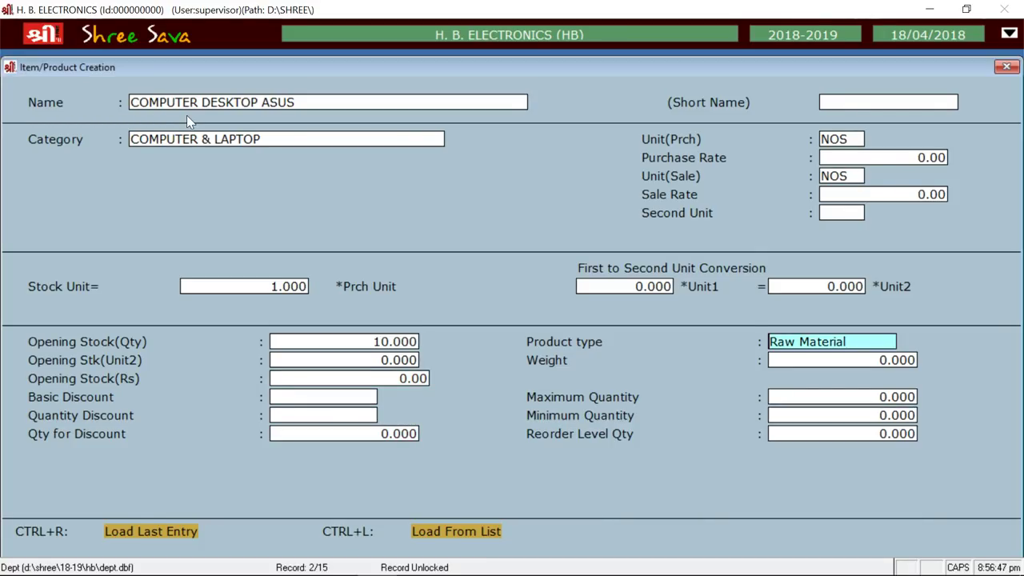
# Quit the item creation form without saving and return to the main menu
pyautogui.press('Escape')
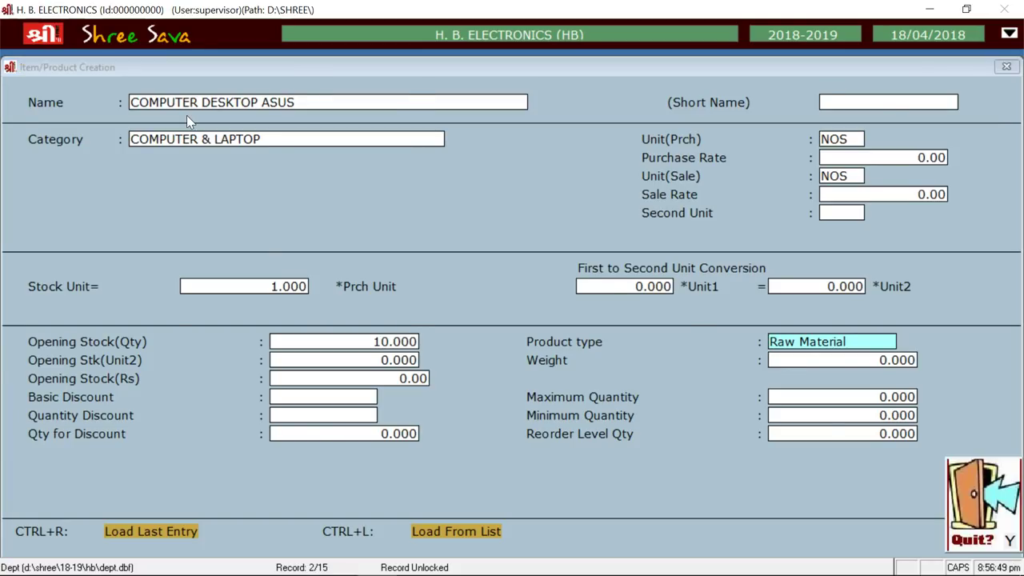
pyautogui.press('Return')
pyautogui.press('Escape')
pyautogui.press('Escape')
# Start a new receipt voucher entry, keeping its date as 18/04/2018
pyautogui.press('Down')
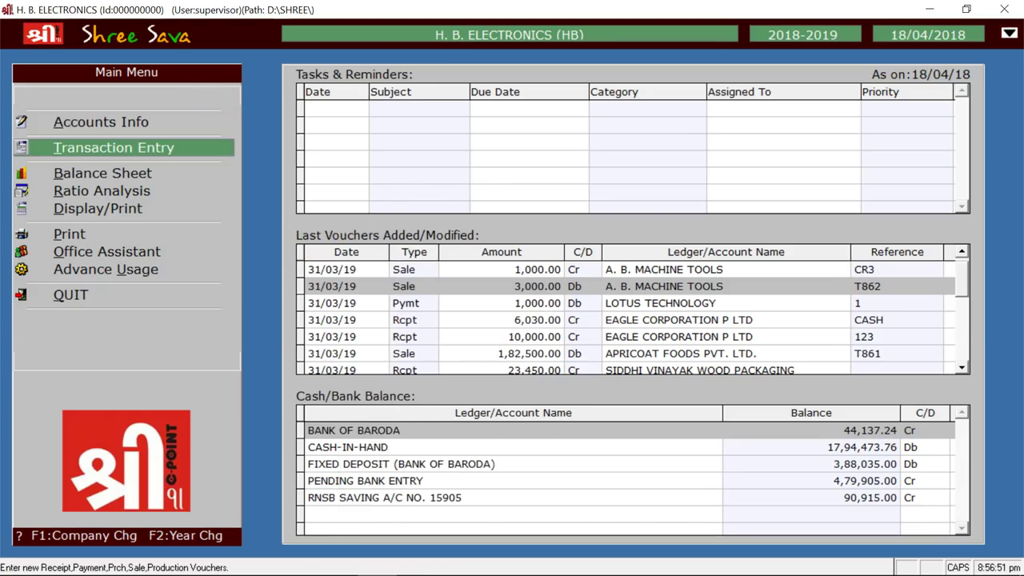
pyautogui.press('Return')
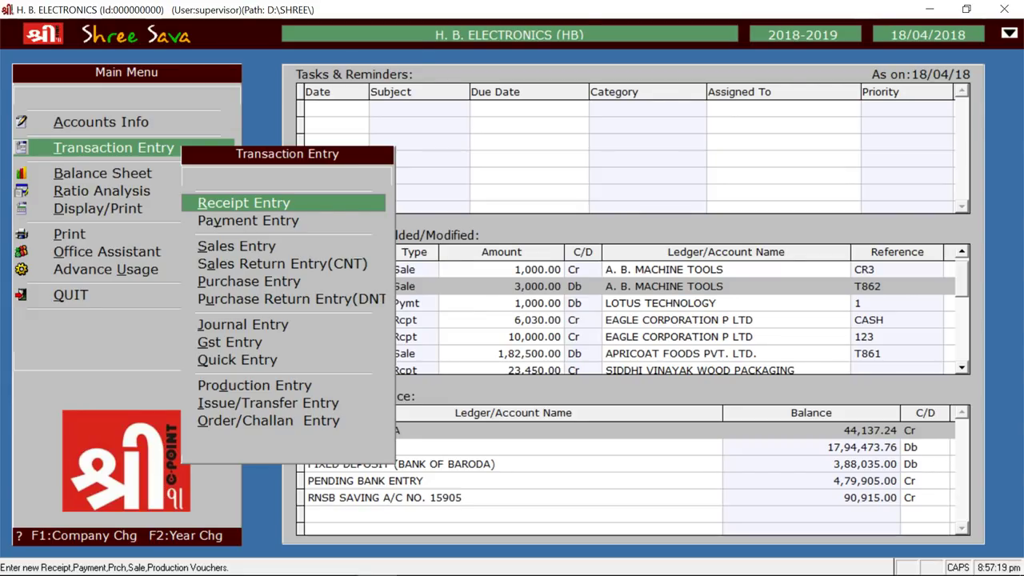
pyautogui.press('Return')
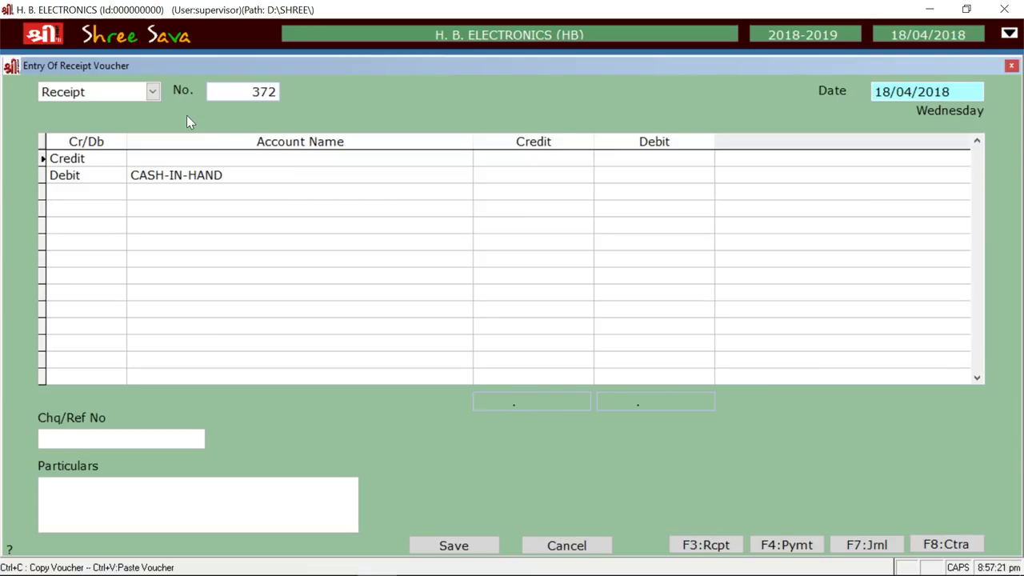
pyautogui.press('Return')
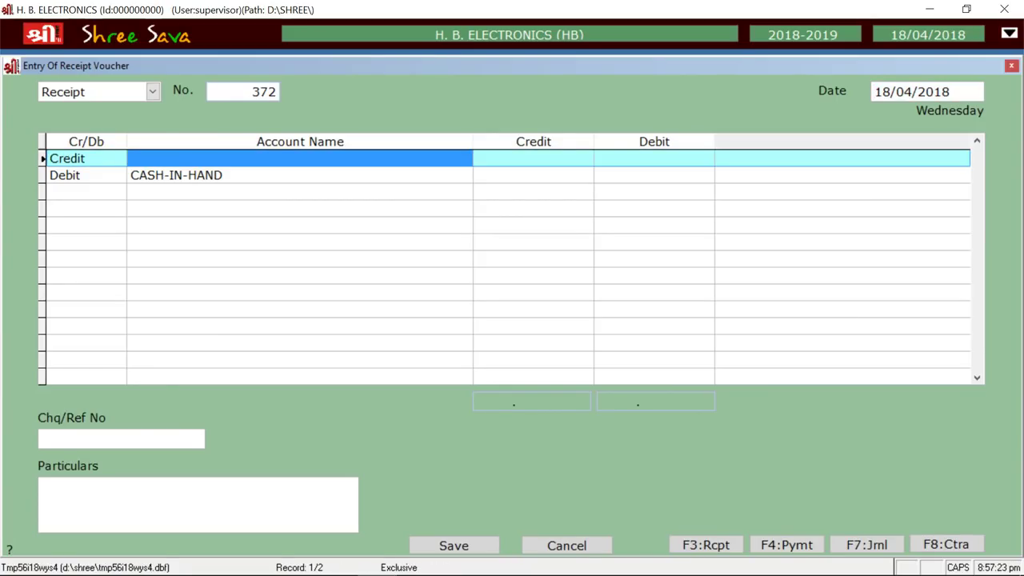
# Credit 1,000 to the A. B. MACHINE TOOLS ledger on the first line of the receipt voucher
pyautogui.press('Return')
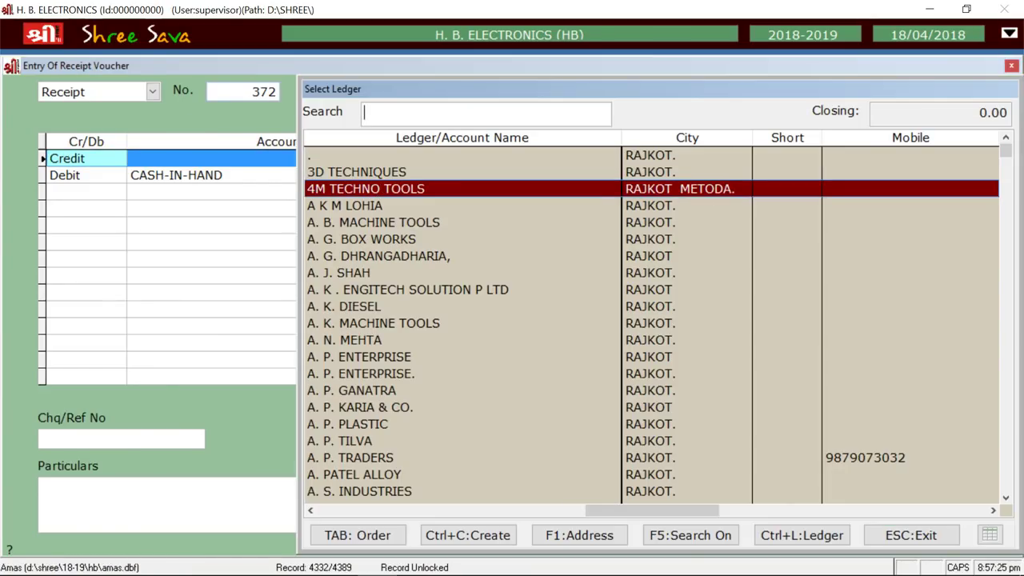
pyautogui.press('Down')
pyautogui.press('Down')
pyautogui.press('Return')
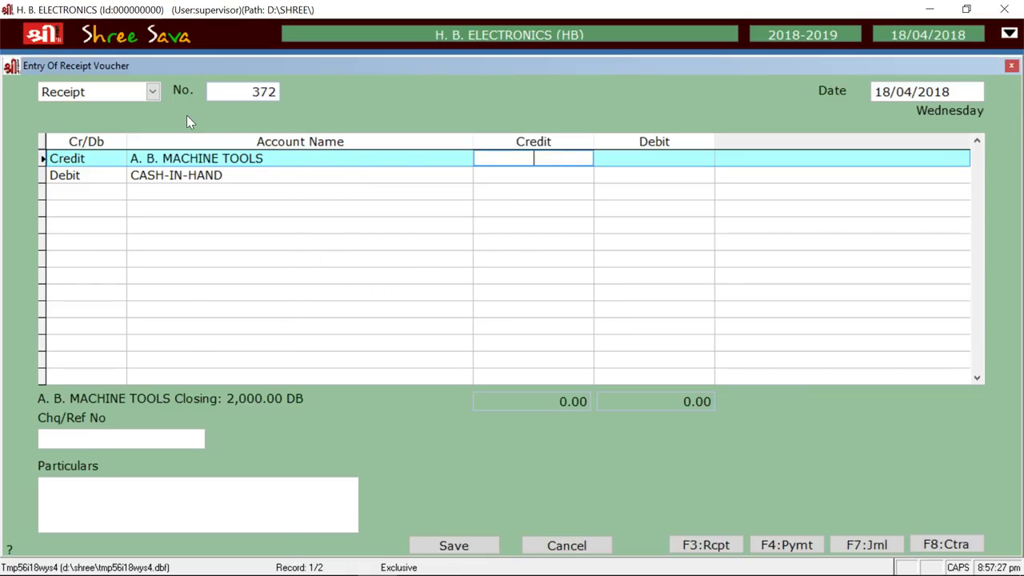
pyautogui.write('1000')
pyautogui.press('Return')
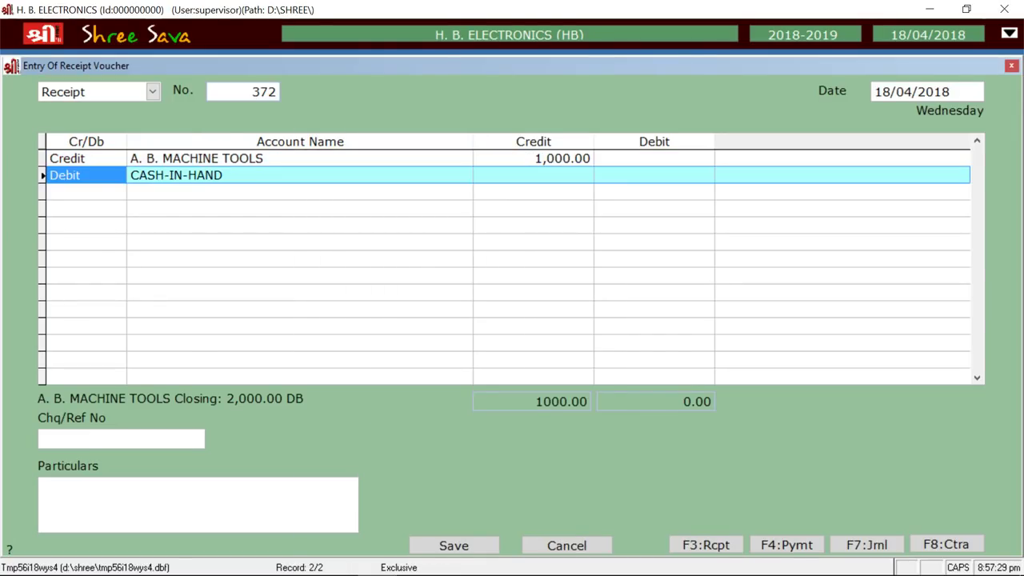
# Change the debit account of the receipt voucher to BANK OF BARODA, accepting the debit amount of 1,000
pyautogui.press('Return')
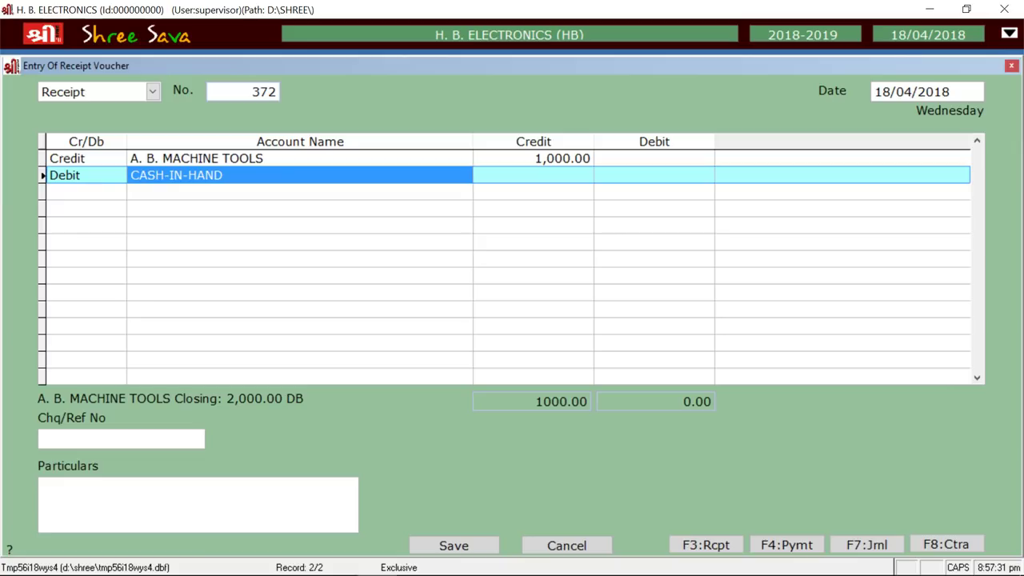
pyautogui.write('BANK')
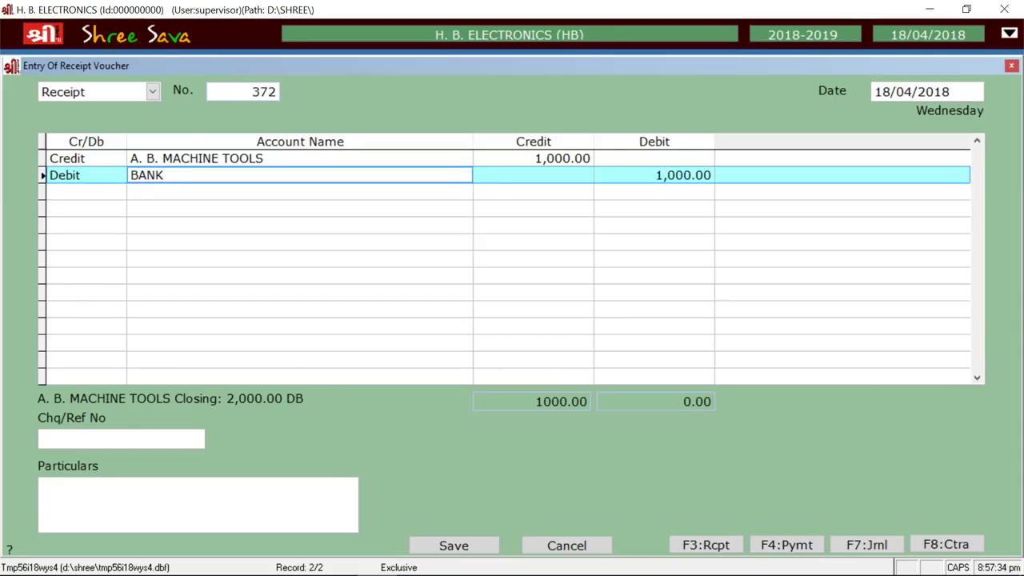
pyautogui.press('Return')
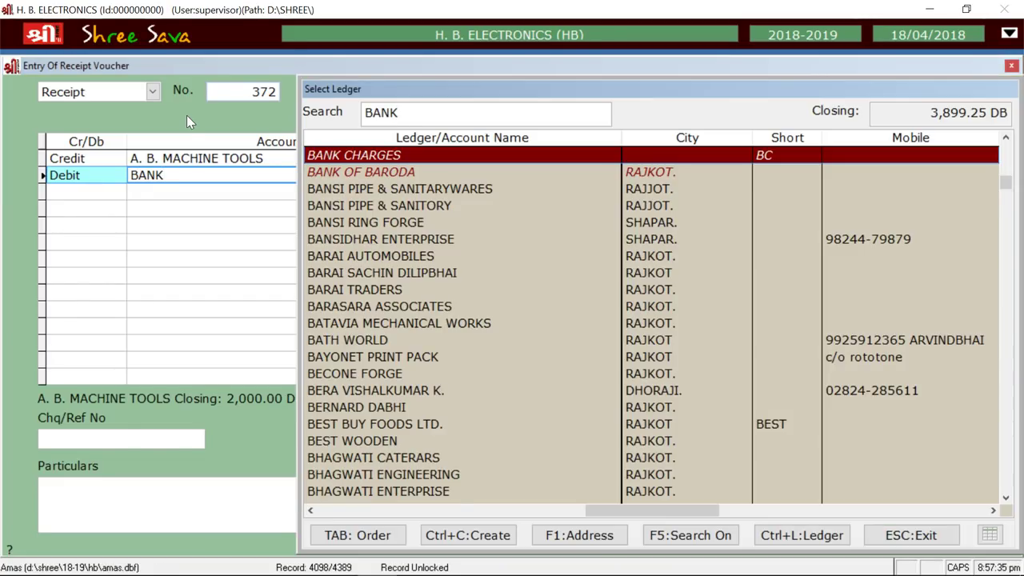
pyautogui.press('Down')
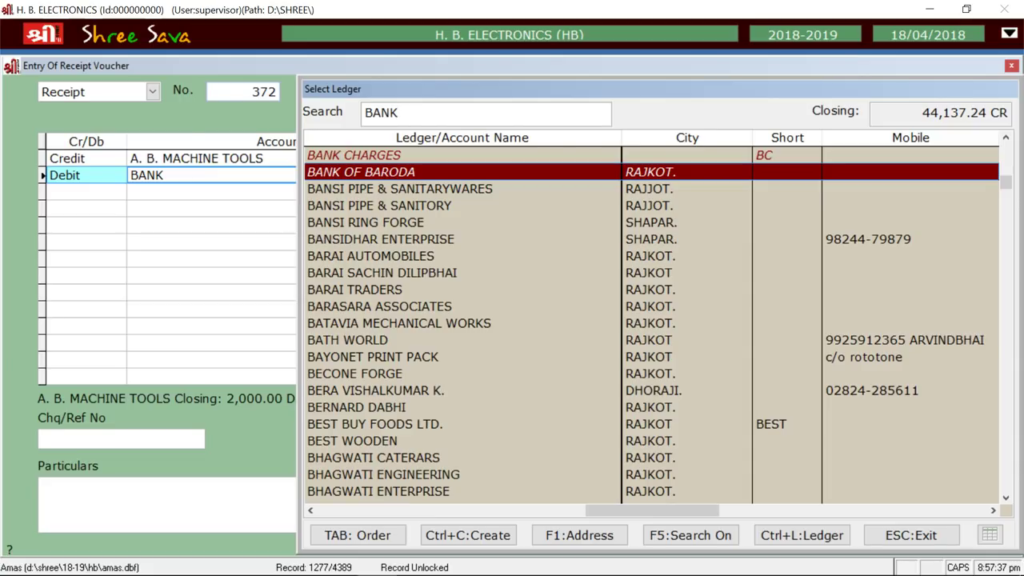
pyautogui.press('Return')
pyautogui.press('Return')
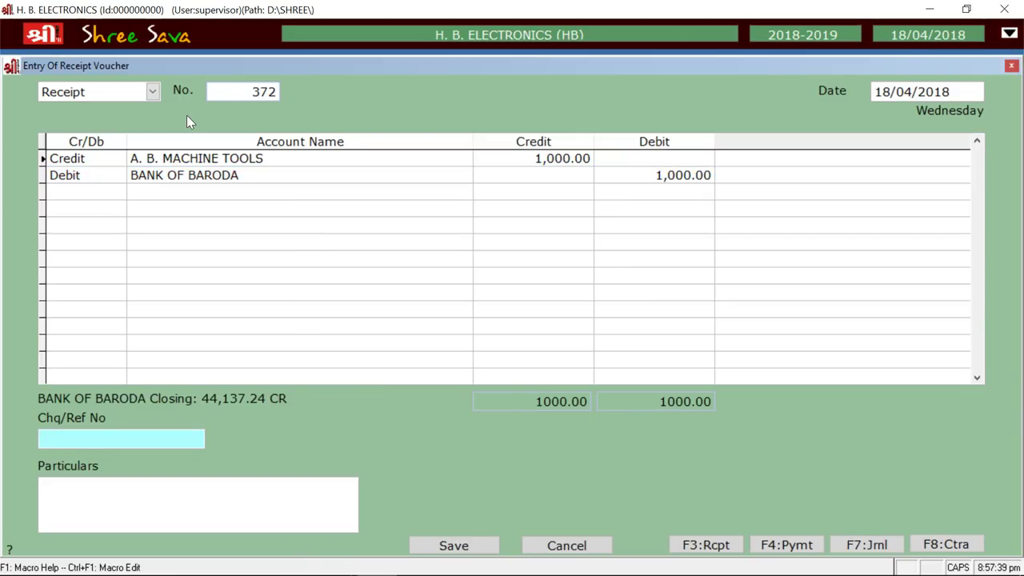
# Enter 123 as the cheque/reference number and fill the particulars with the saved text "Ch1: Received"
pyautogui.write('123')
pyautogui.press('Return')
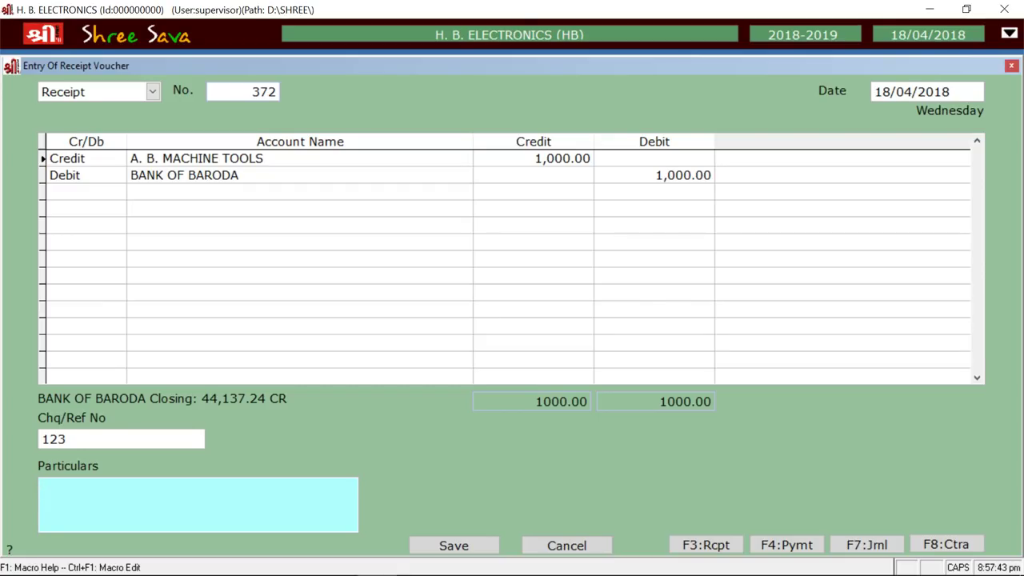
pyautogui.press('F1')
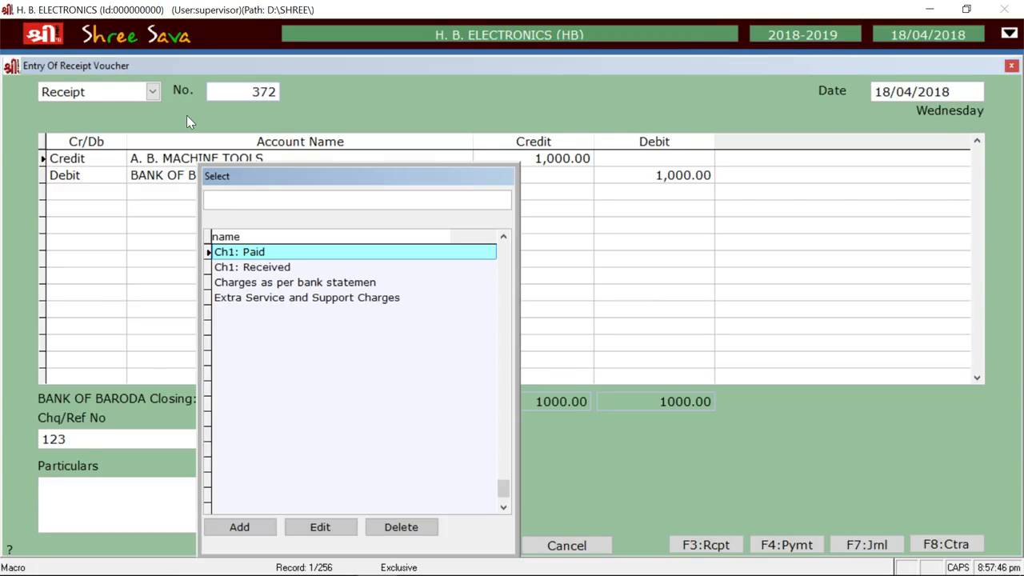
pyautogui.press('Down')
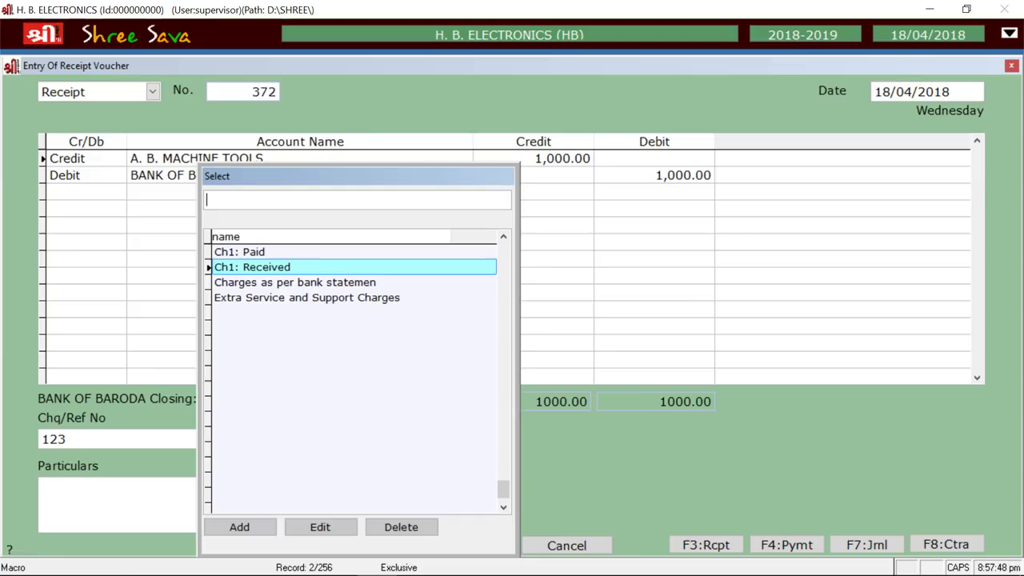
pyautogui.press('Return')
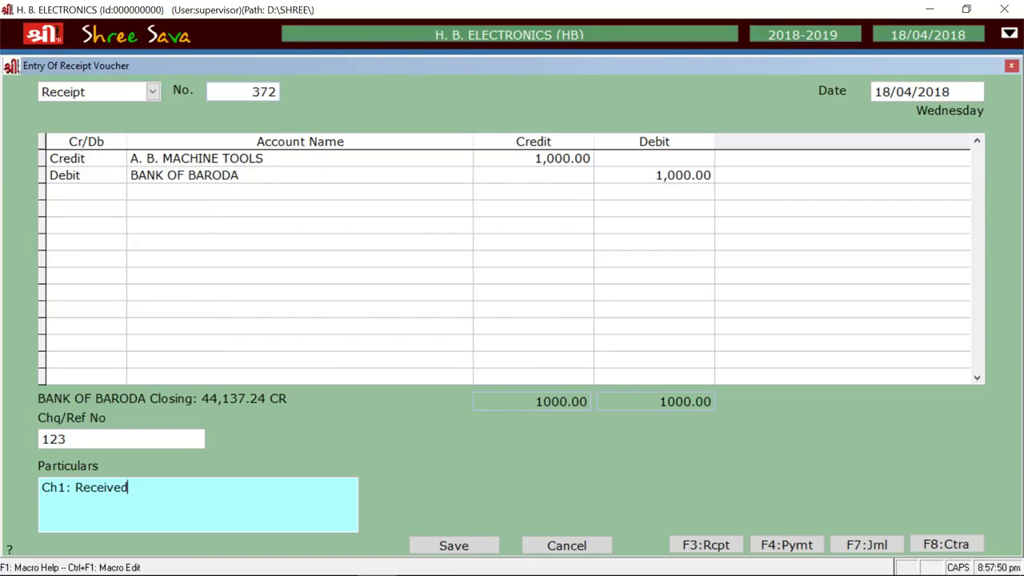
# Save the receipt voucher and return to the transaction entry options
pyautogui.press('Return')
pyautogui.press('Return')
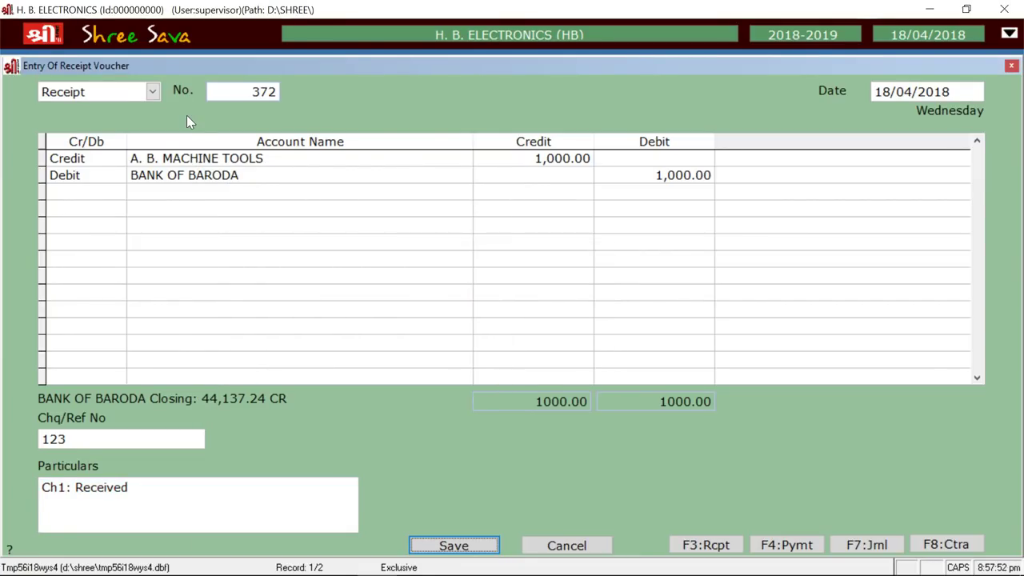
pyautogui.press('Escape')
pyautogui.press('Return')
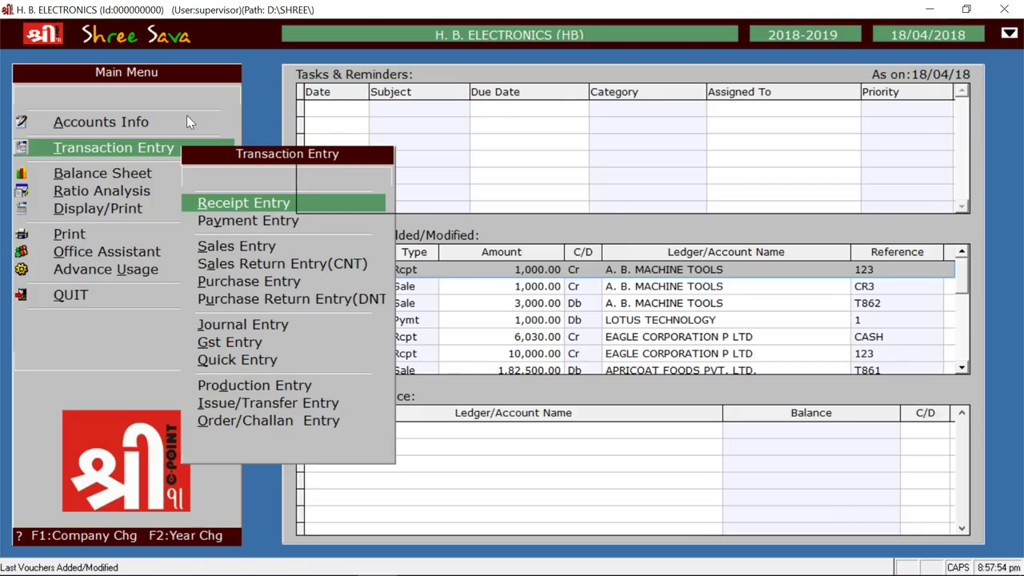
# Start a payment voucher and debit 1,000 to the ledger listed directly below 4M TECHNO TOOLS
pyautogui.click(220, 220)
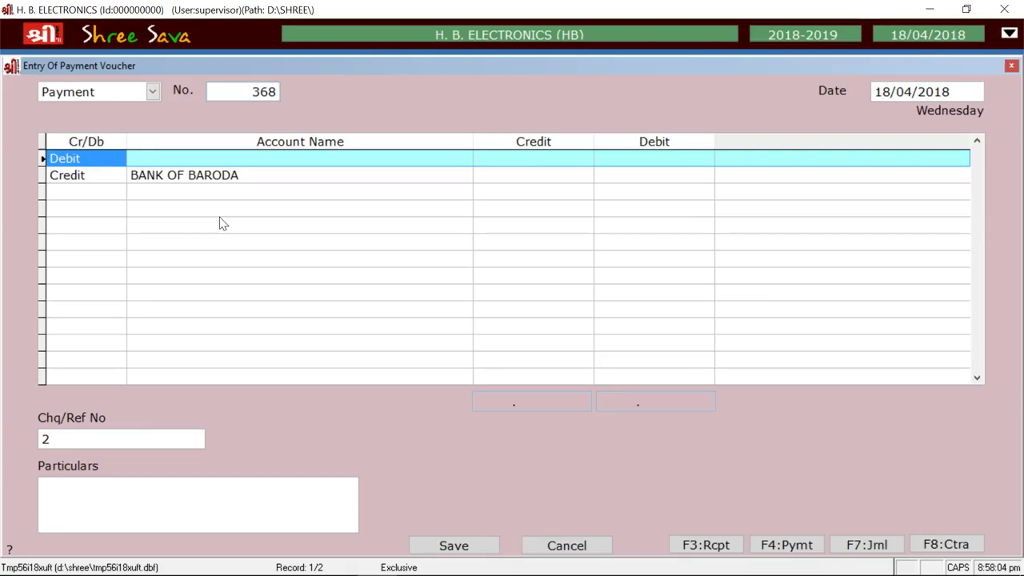
pyautogui.press('Return')
pyautogui.press('Down')
pyautogui.press('Down')
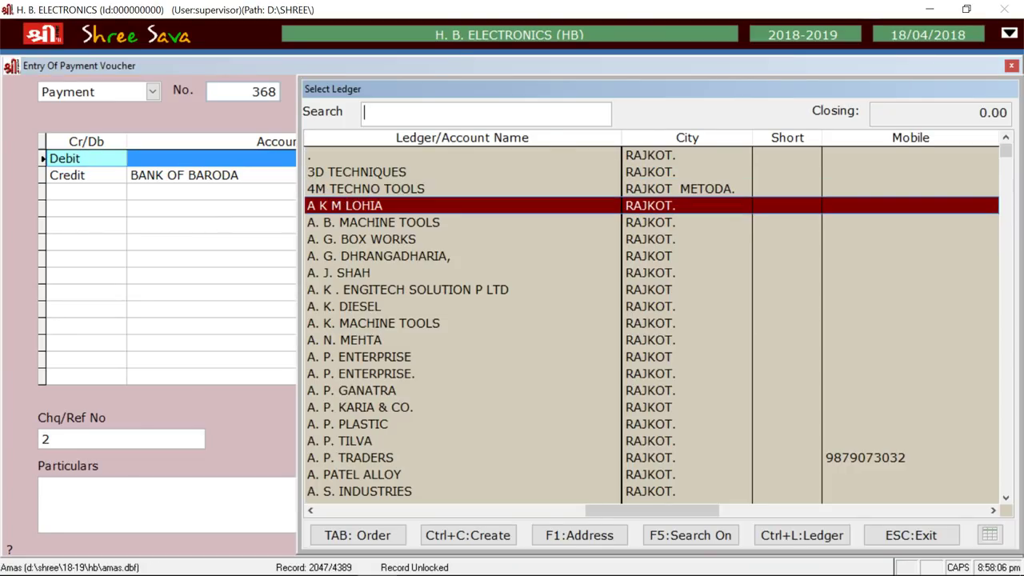
pyautogui.press('Return')
pyautogui.write('1000')
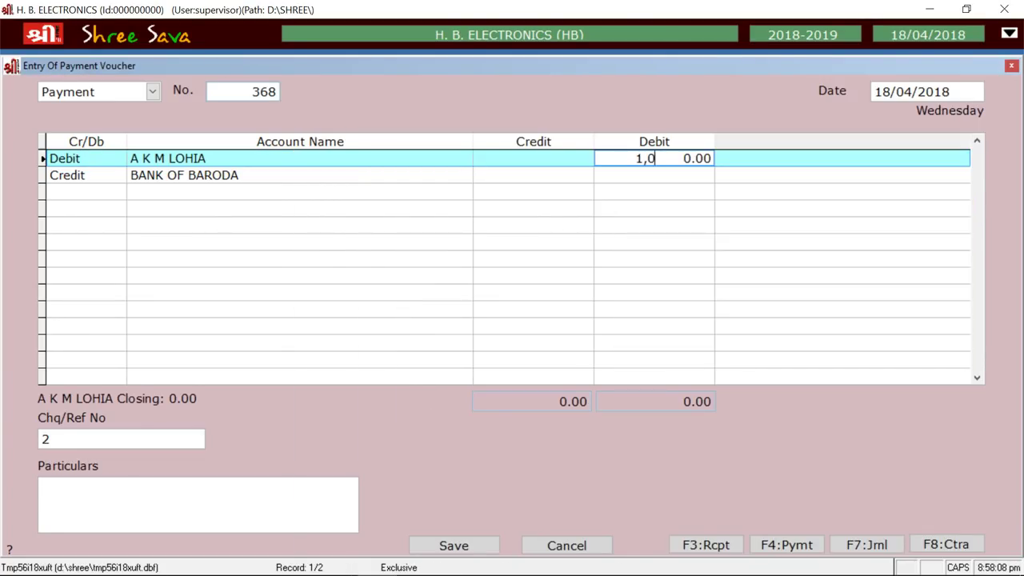
pyautogui.press('Return')
# Accept BANK OF BARODA as the credit account for 1,000 and keep 2 as the cheque/reference number
pyautogui.press('Return')
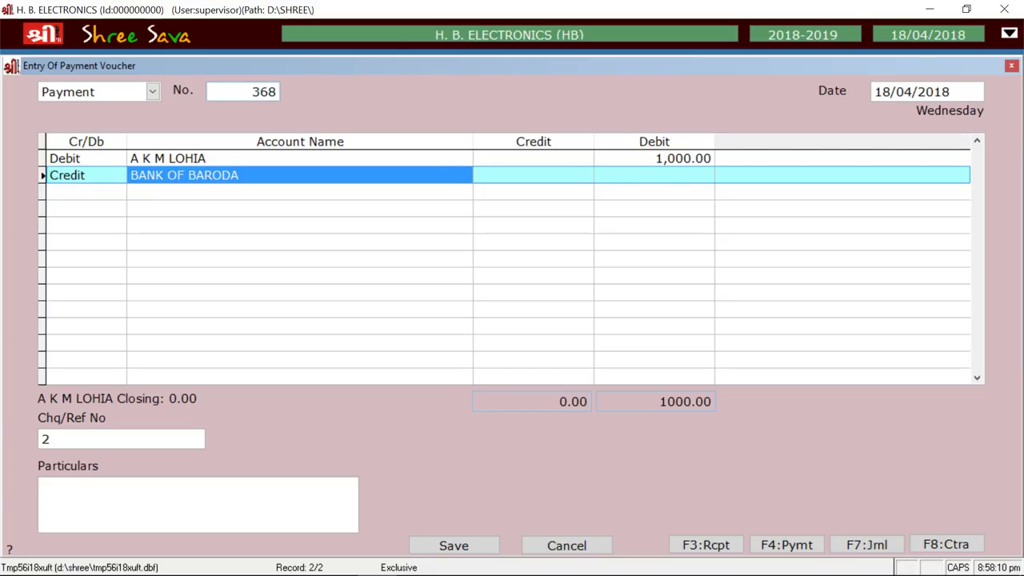
pyautogui.press('Return')
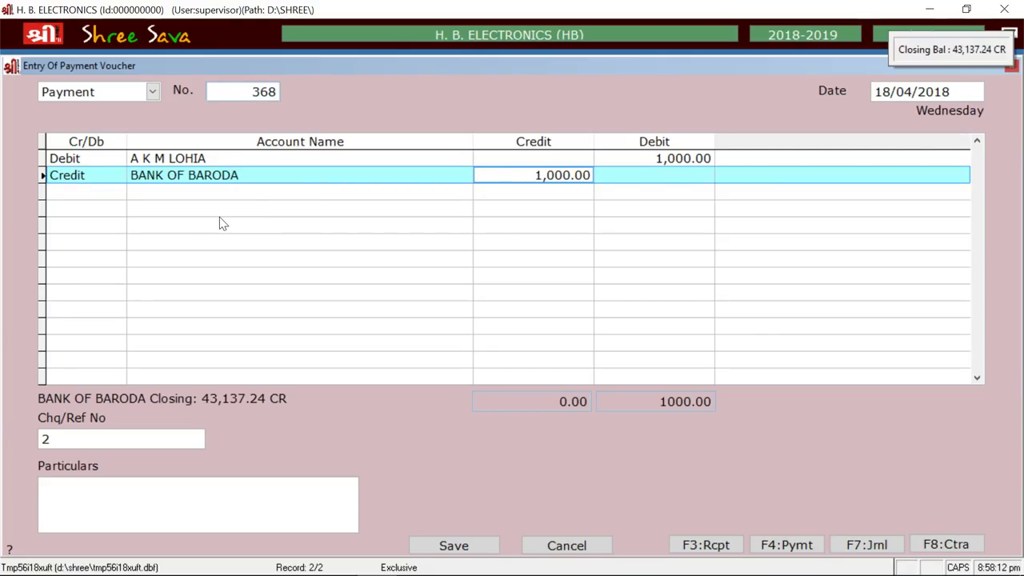
pyautogui.press('Return')
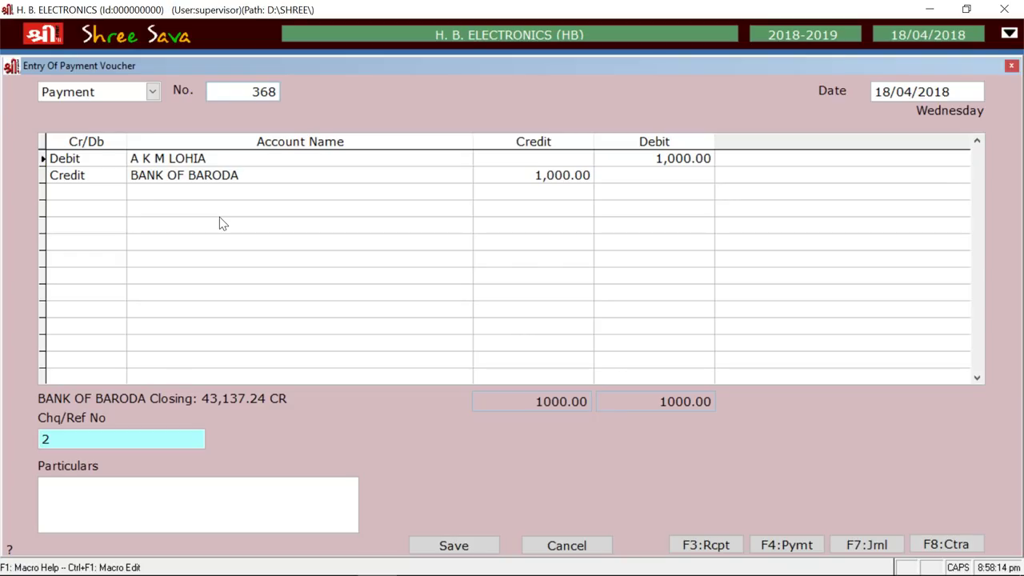
pyautogui.press('Return')
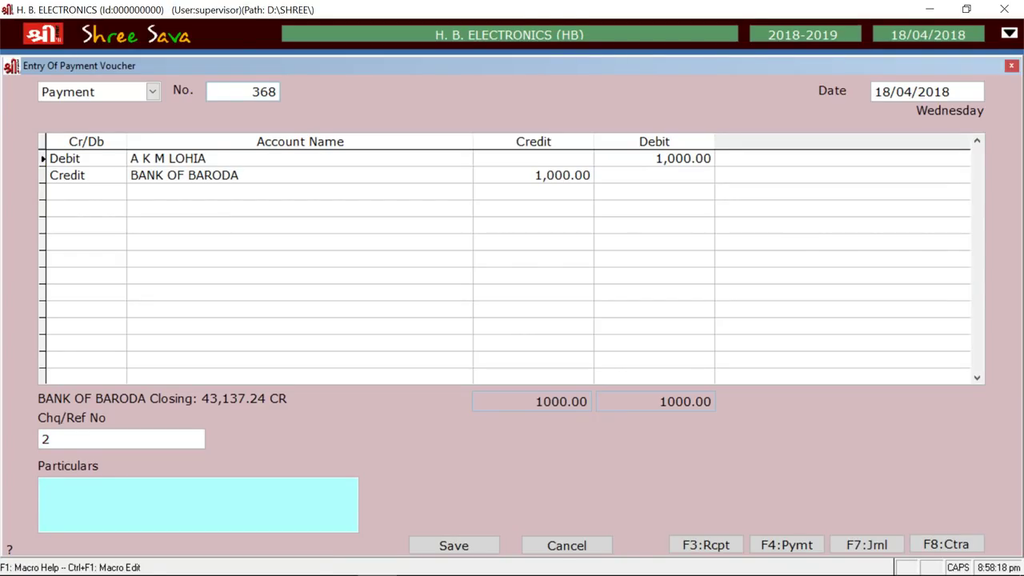
# Save the payment voucher with blank particulars, skip voucher printing and return to the transaction entry options
pyautogui.press('Return')
pyautogui.press('Return')
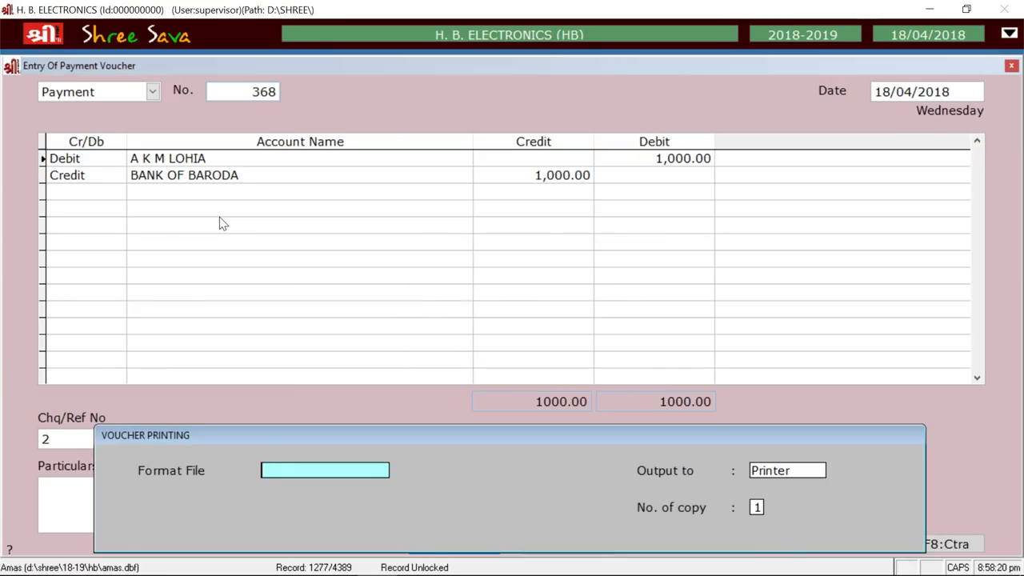
pyautogui.press('Escape')
pyautogui.press('Escape')
pyautogui.press('Return')
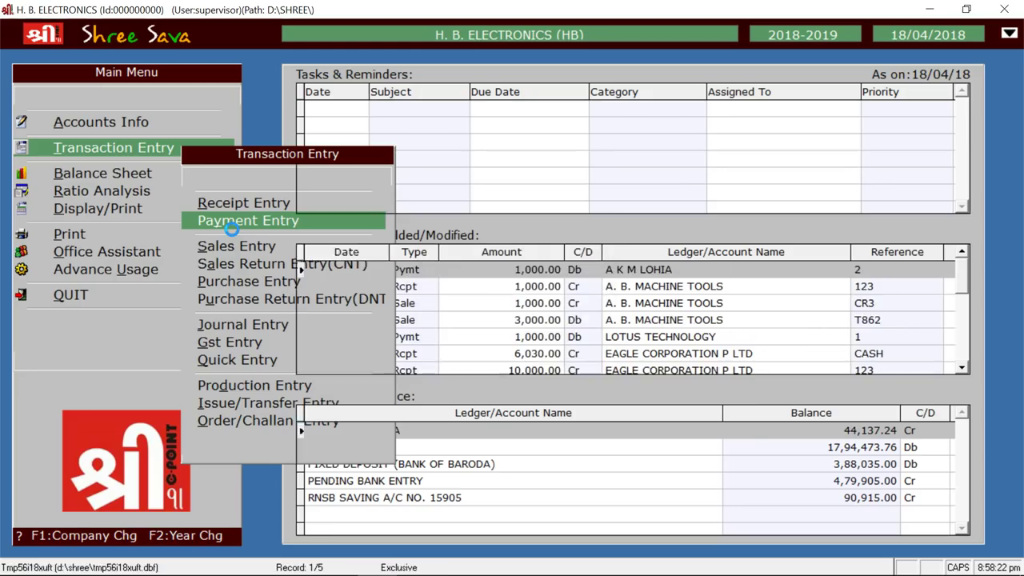
# Start a new sales invoice in series T, keeping the Debit invoice type and the date 18/04/2018
pyautogui.press('Down')
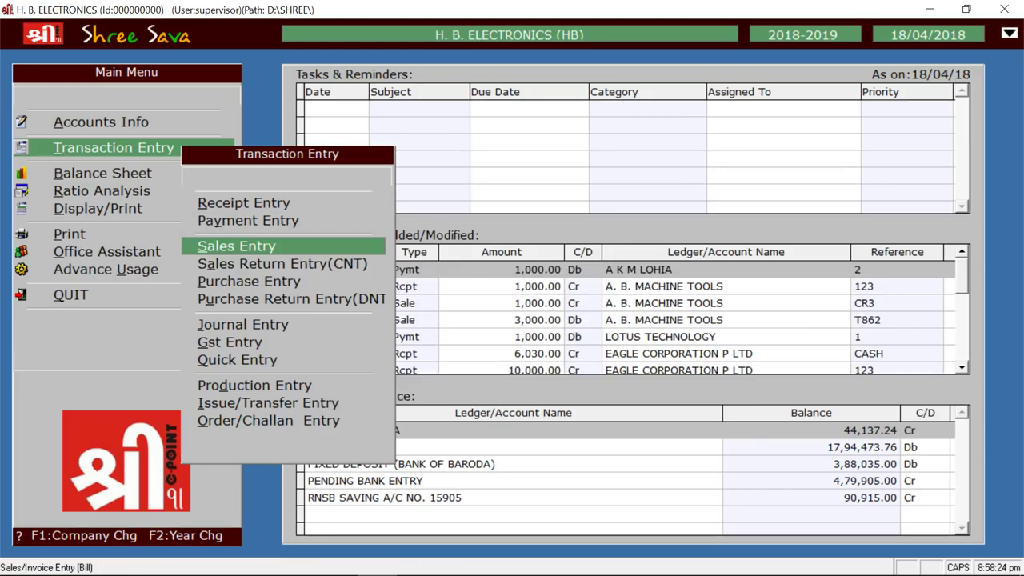
pyautogui.press('Return')
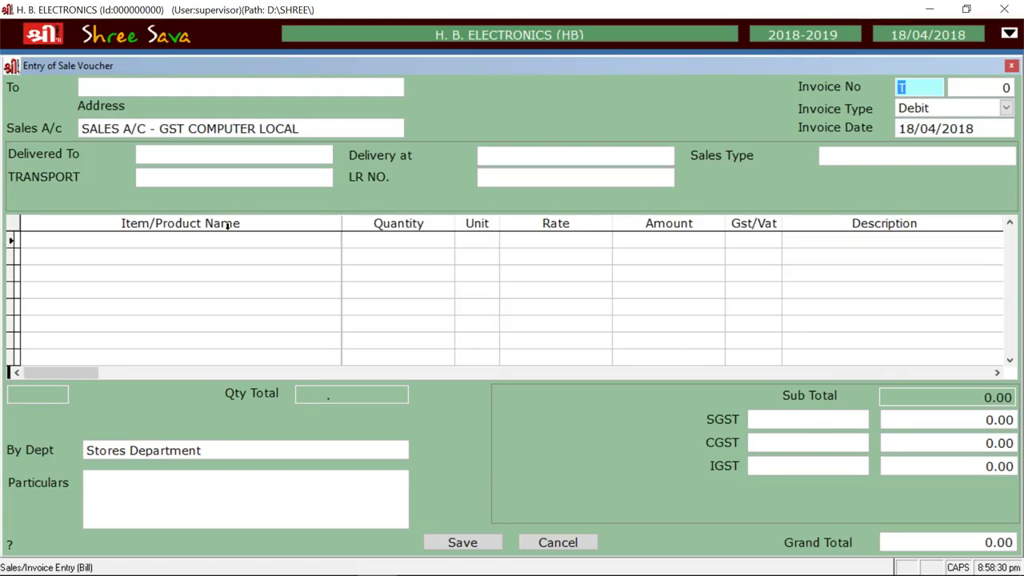
pyautogui.press('Return')
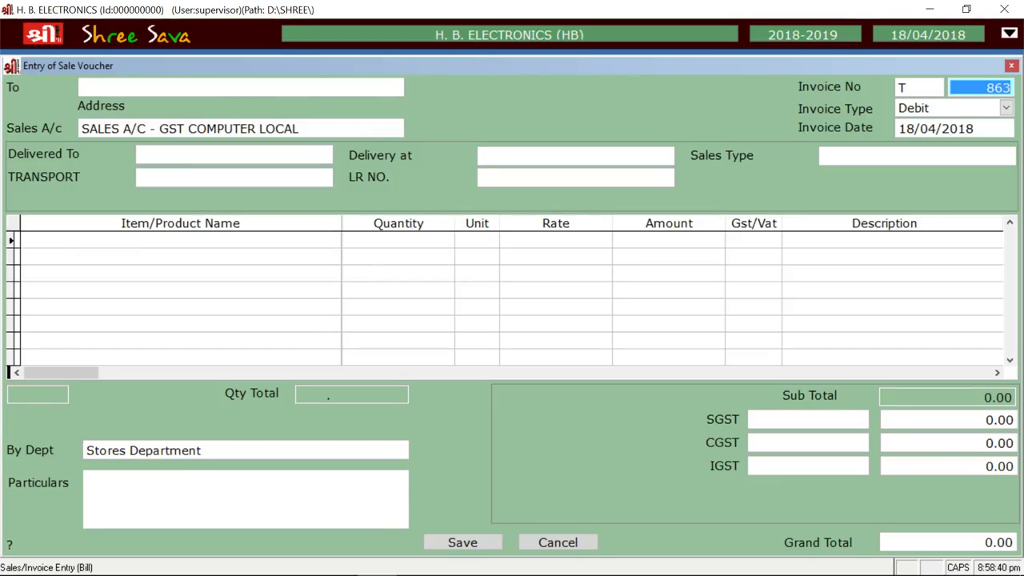
pyautogui.press('Return')
pyautogui.press('Return')
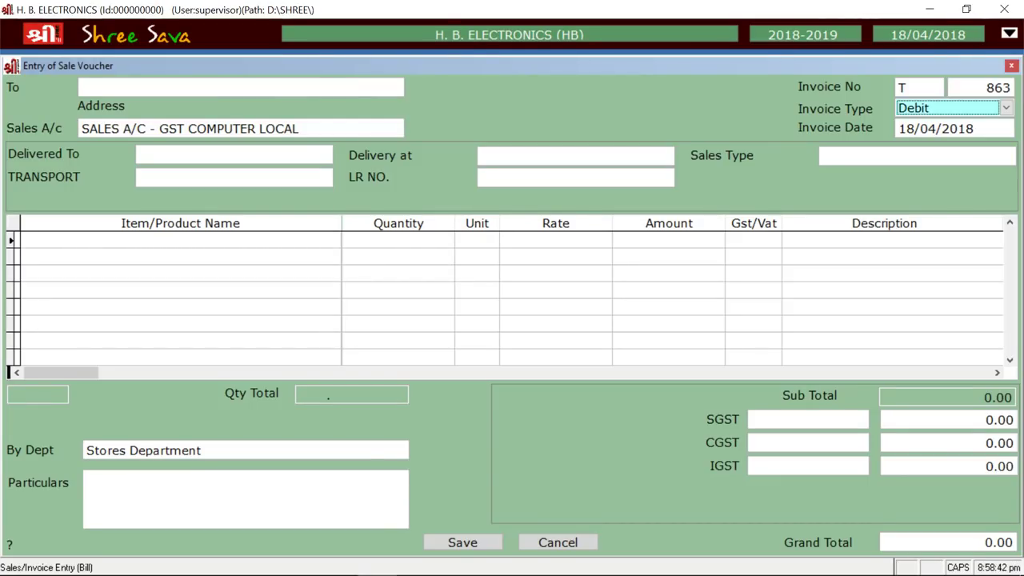
pyautogui.press('Return')
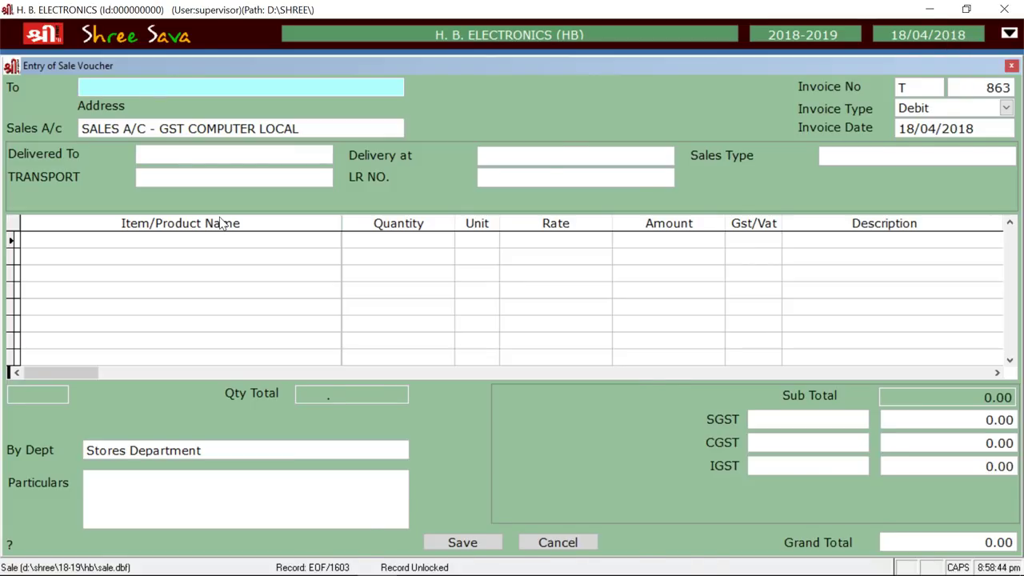
pyautogui.press('Return')
pyautogui.press('Down')
pyautogui.press('Down')
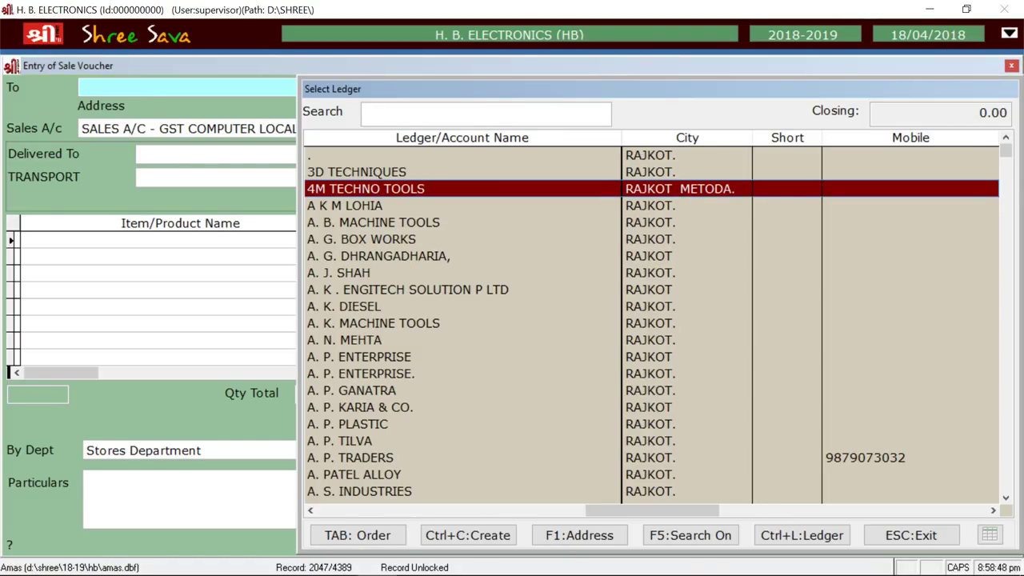
pyautogui.press('Escape')
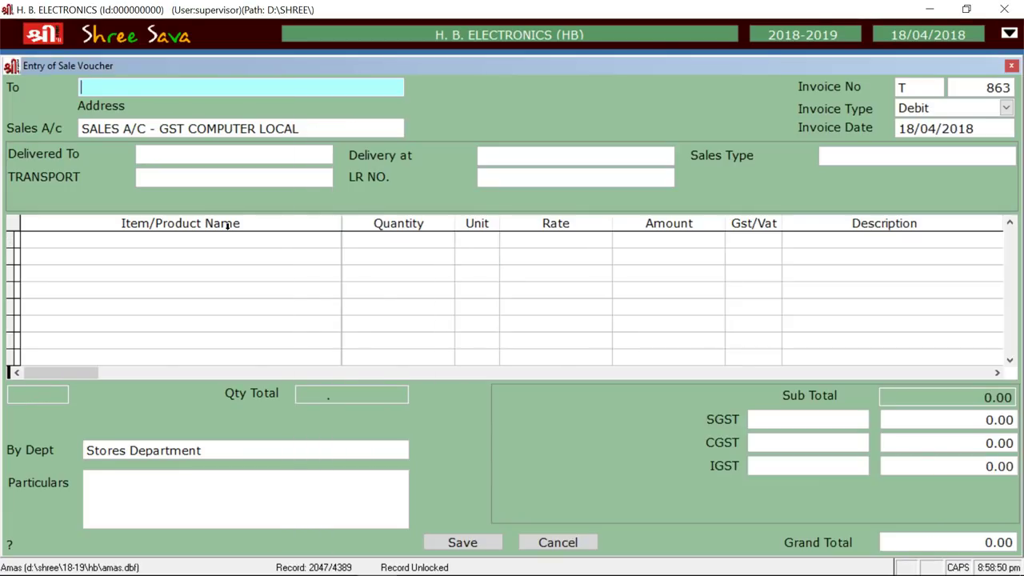
# Look at the ledger creation form reached from the sale voucher's To field and quit it without saving
pyautogui.press('F3')
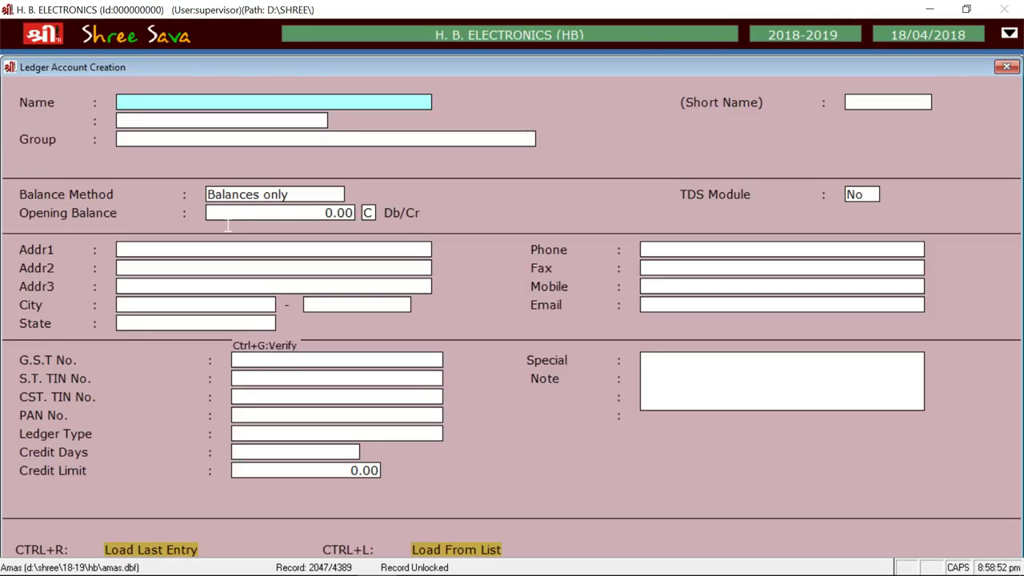
pyautogui.press('Escape')
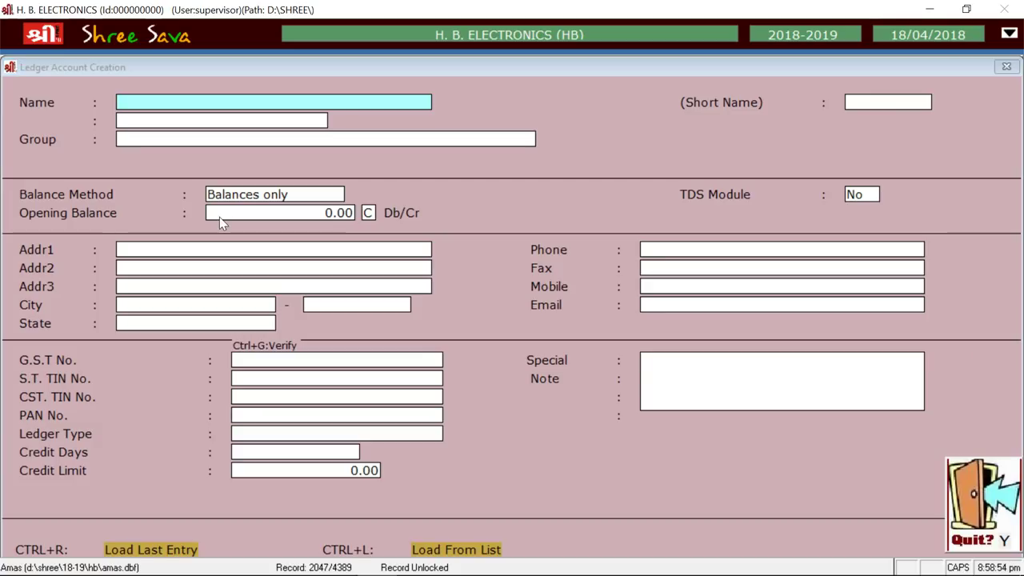
pyautogui.press('y')
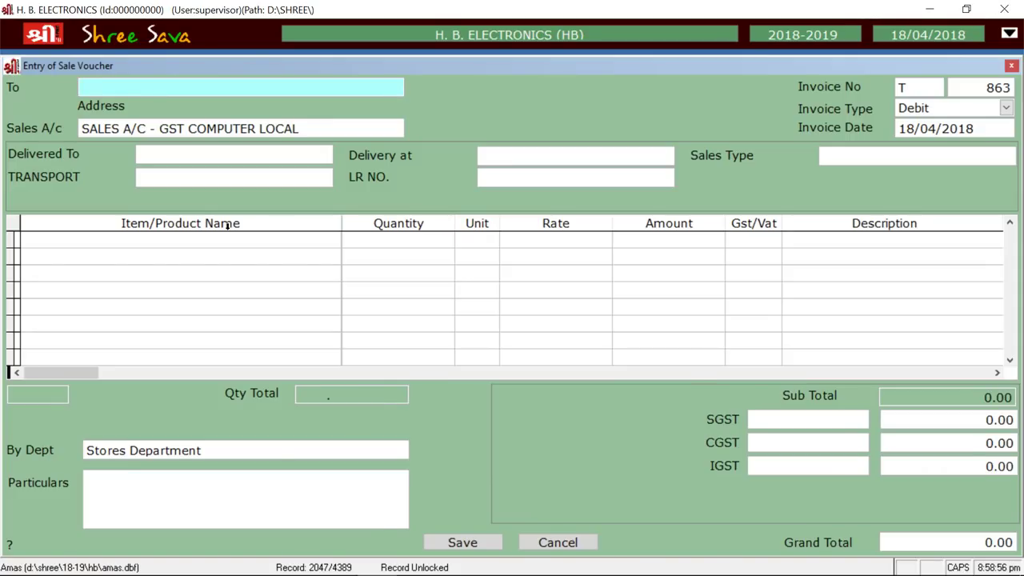
# Choose 4M TECHNO TOOLS as the invoice customer and keep SALES A/C - GST COMPUTER LOCAL as the sales account
pyautogui.press('Return')
pyautogui.press('Down')
pyautogui.press('Down')
pyautogui.press('Return')
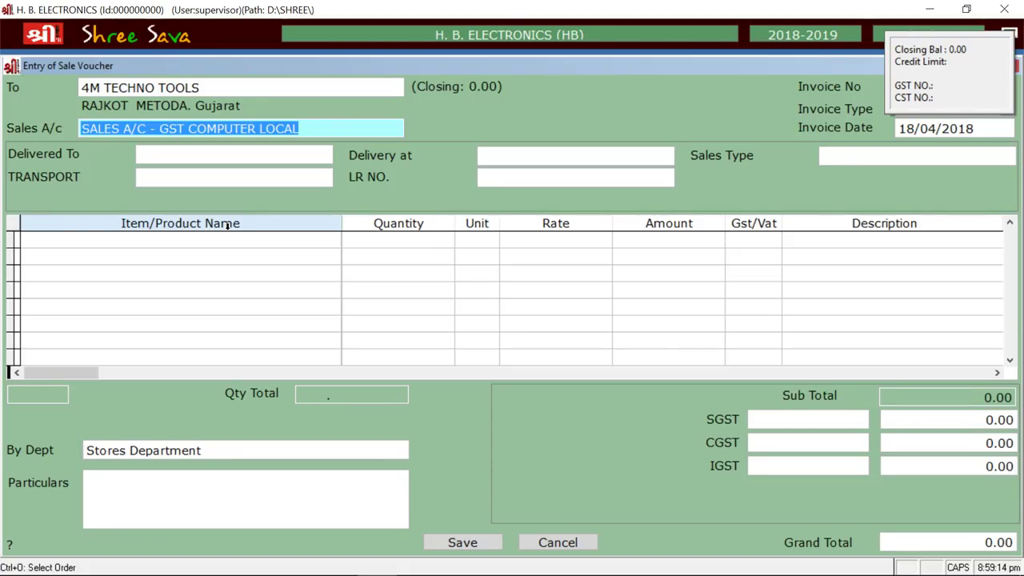
pyautogui.press('Return')
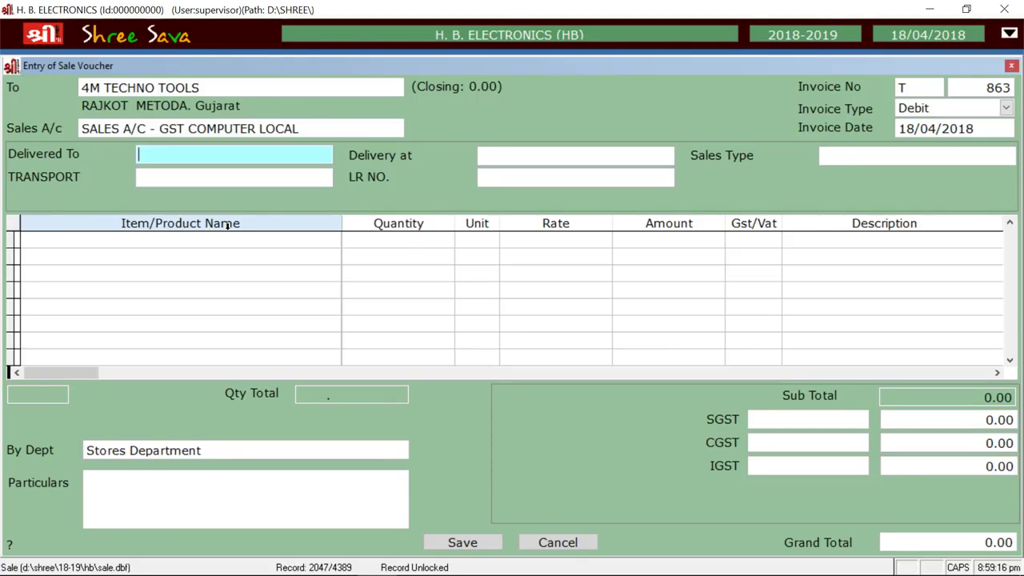
# Set the delivery place to Rajkot and the transport to H. H. TRANSPORT, leaving Delivered To, Sales Type and LR NO. blank
pyautogui.press('Return')
pyautogui.press('Return')
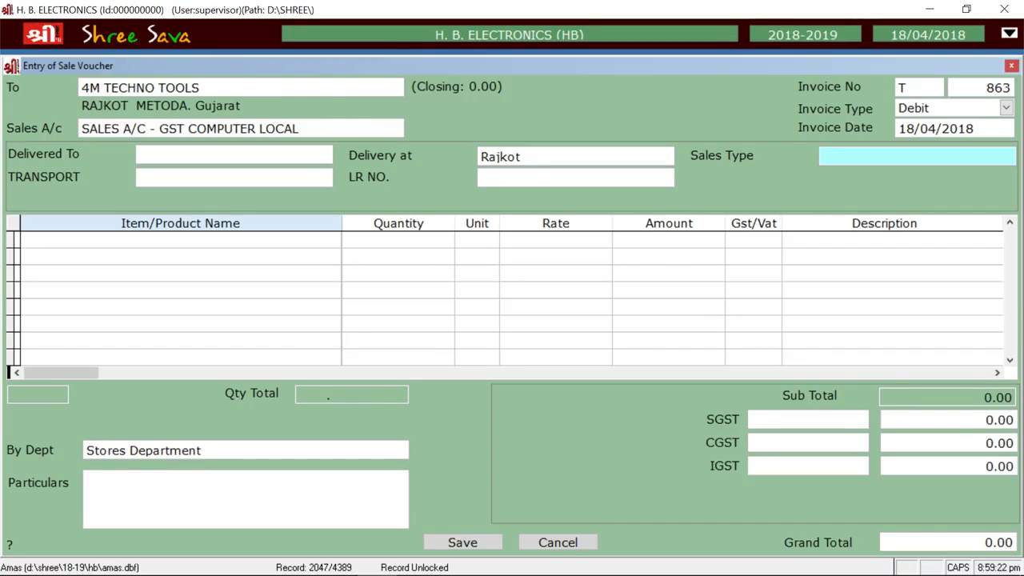
pyautogui.press('Return')
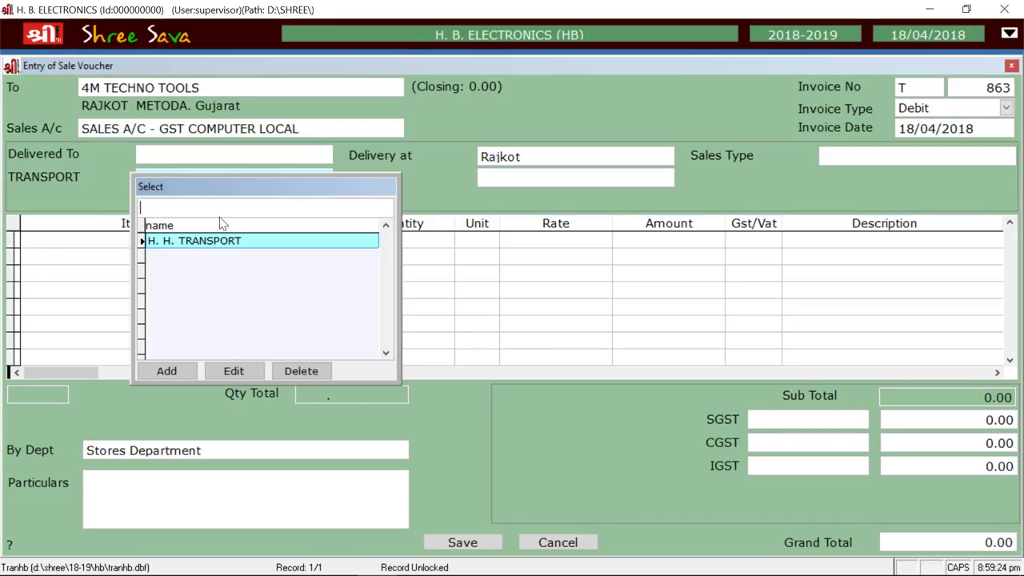
pyautogui.press('Return')
pyautogui.press('Return')
pyautogui.press('Return')
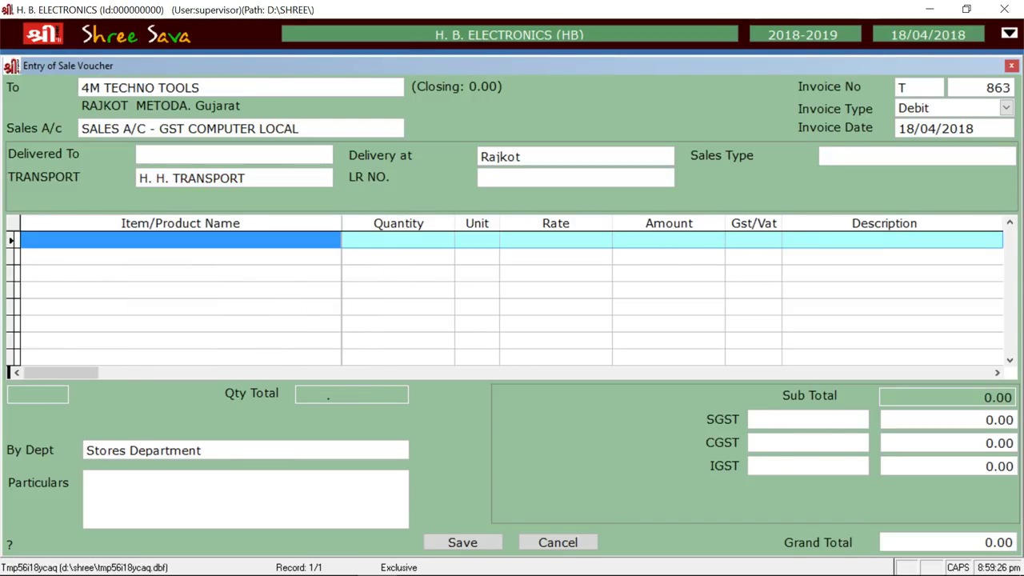
# Add DVD WRITER as the invoice item with a quantity of 10 at the rate of 1,000.00 and 18.00 GST
pyautogui.write('D')
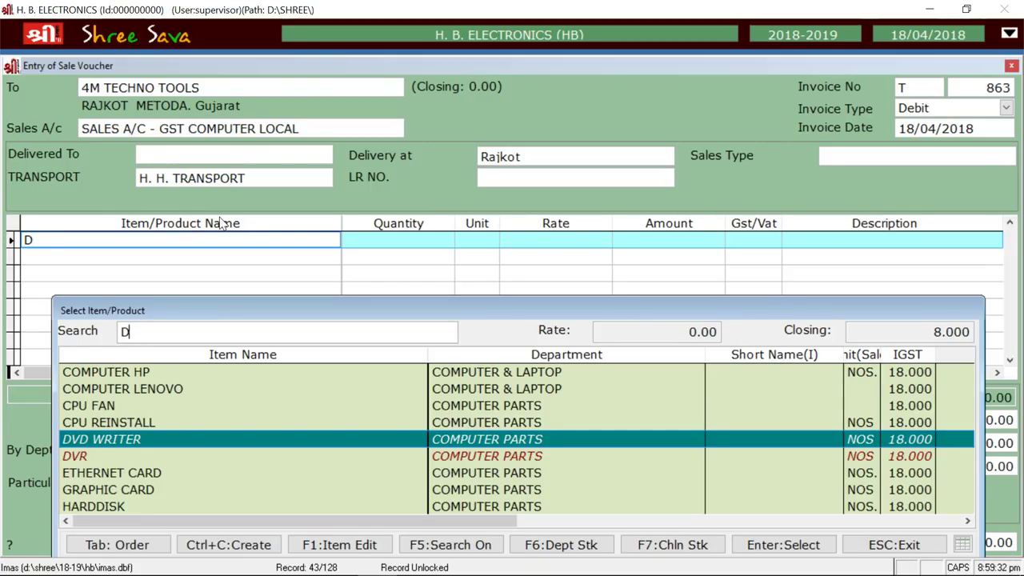
pyautogui.press('Return')
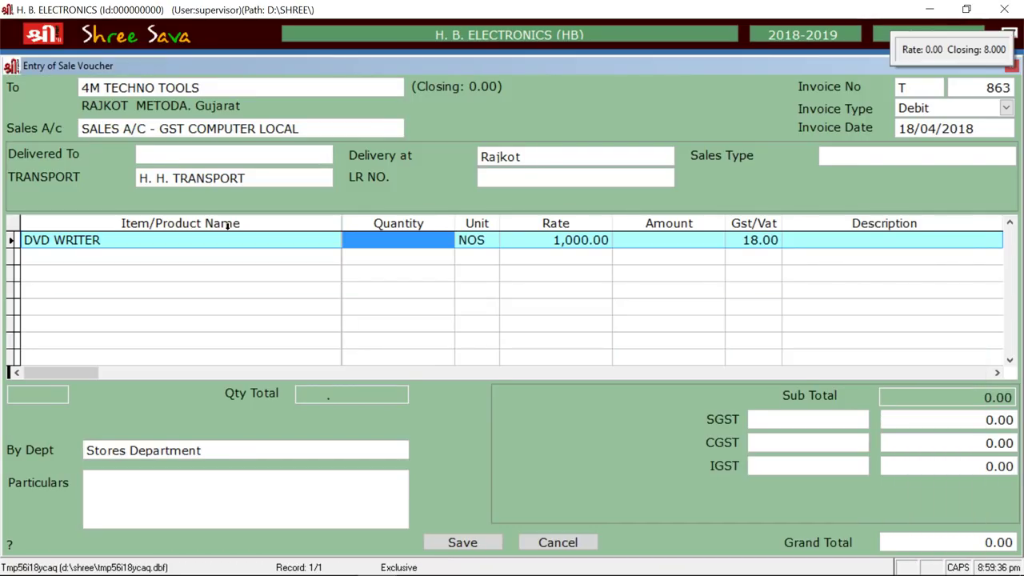
pyautogui.write('1,0')
pyautogui.press('Return')
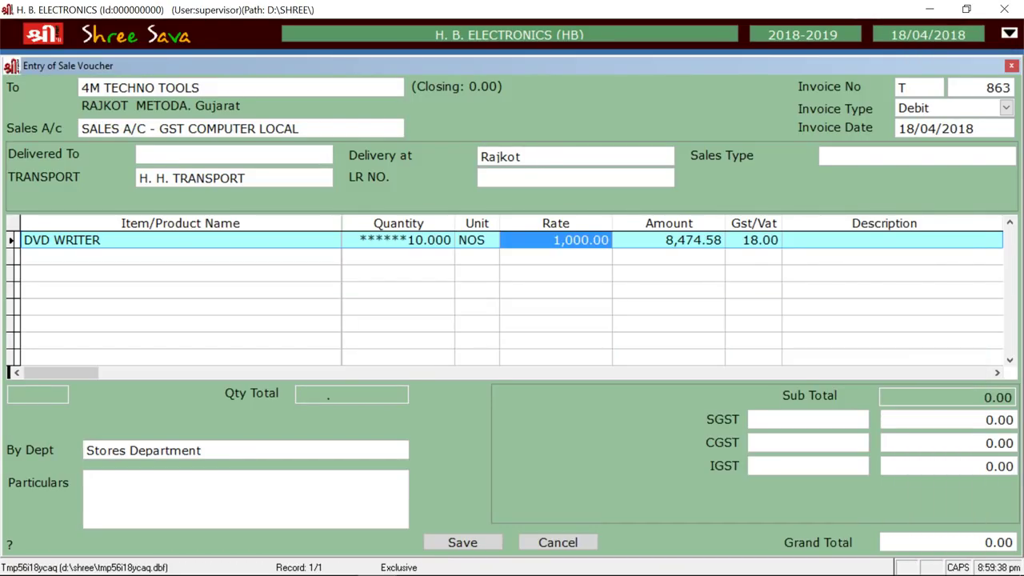
pyautogui.press('Return')
pyautogui.press('Return')
pyautogui.press('Return')
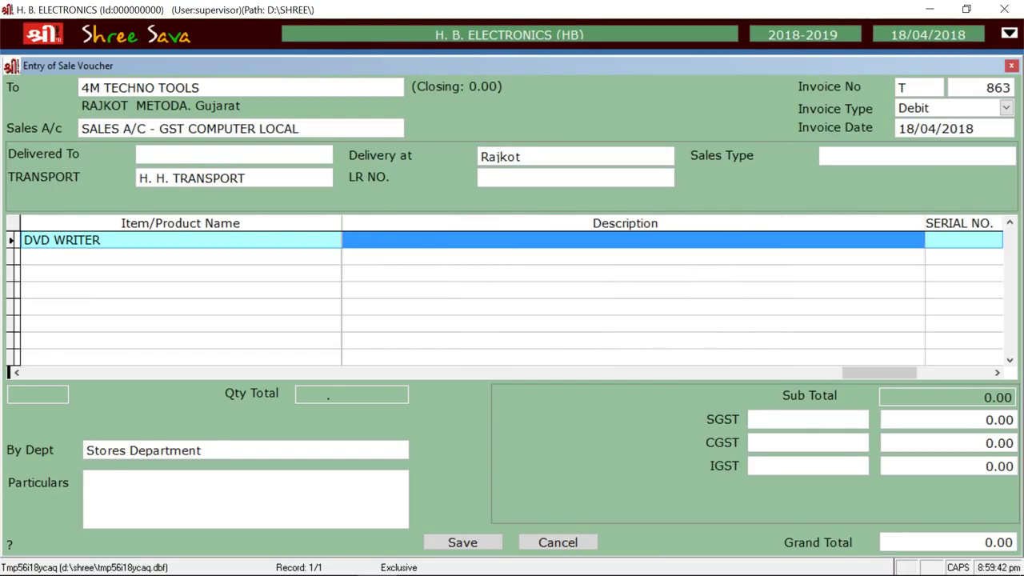
# Enter LG as the DVD WRITER description, leave its serial number blank and finish the item list
pyautogui.write('LG')
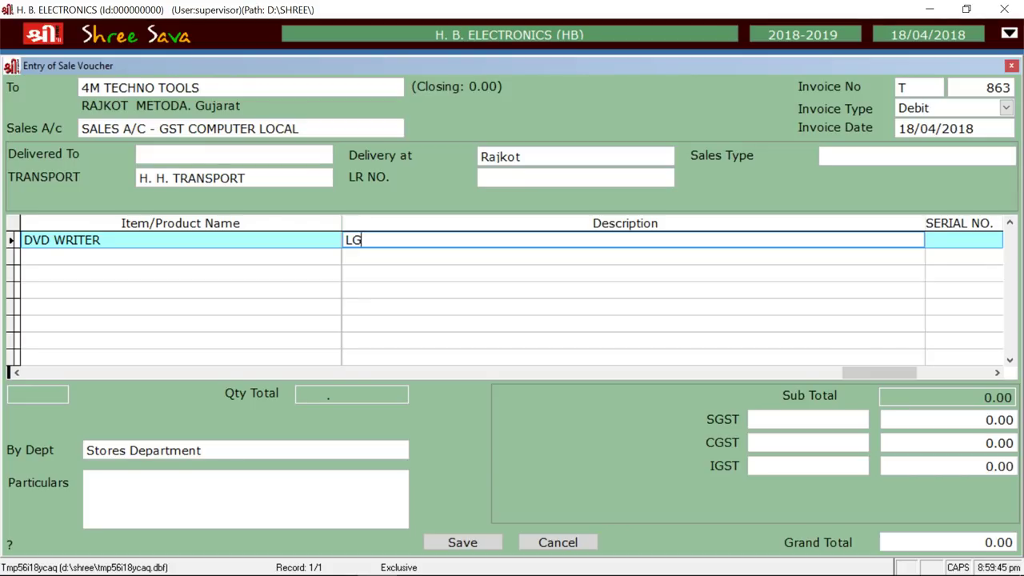
pyautogui.press('Return')
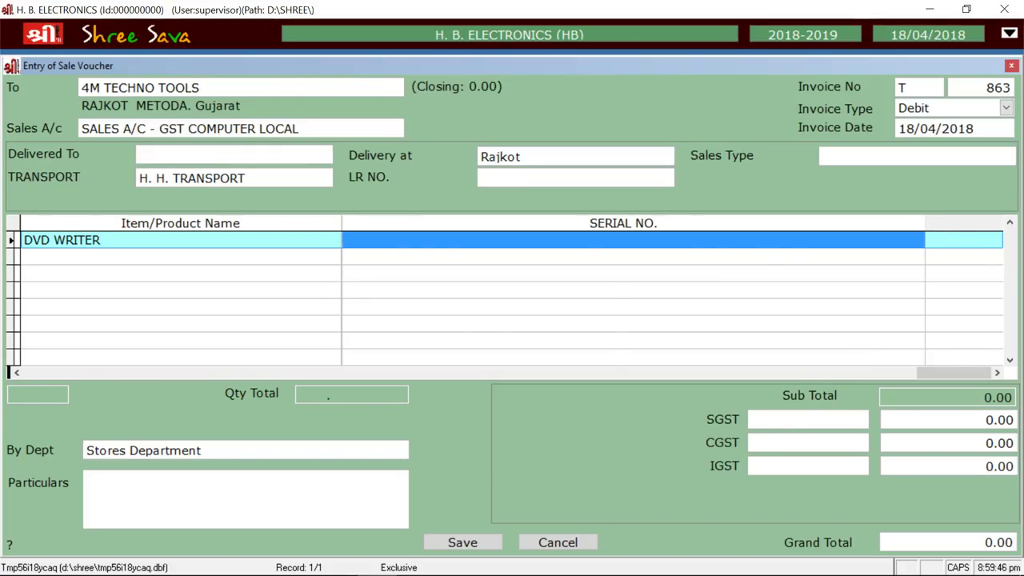
pyautogui.press('Return')
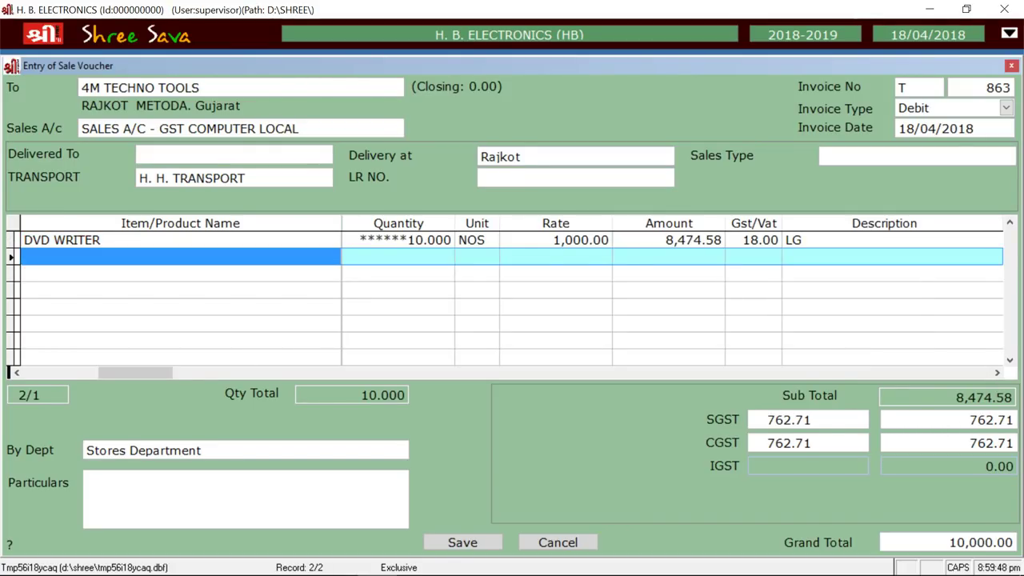
pyautogui.press('Return')
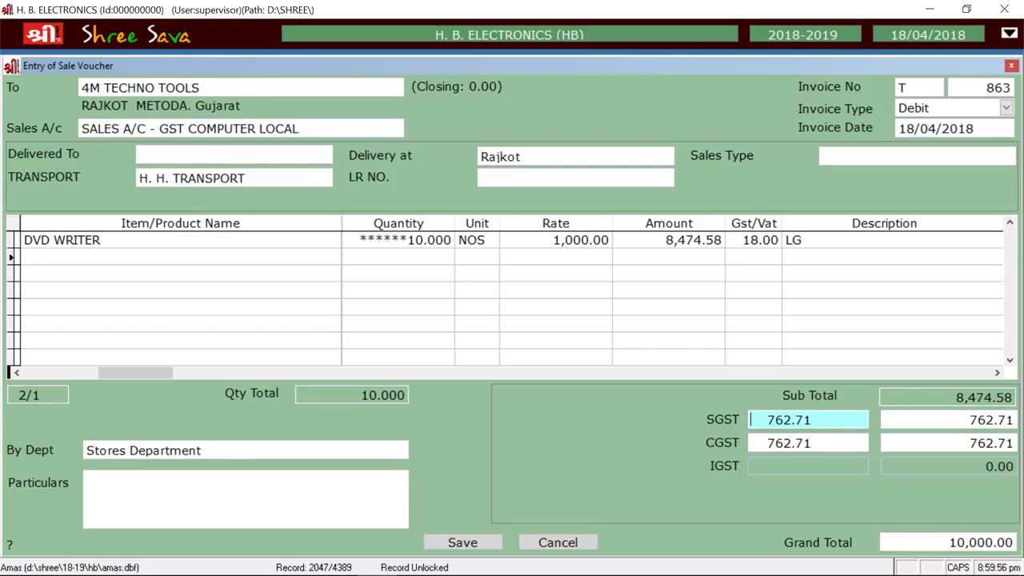
# Accept the calculated SGST and CGST, keep Stores Department with blank particulars, and save the sale voucher
pyautogui.click(938, 419)
pyautogui.press('Return')
pyautogui.press('Return')
pyautogui.press('Return')
pyautogui.press('Return')
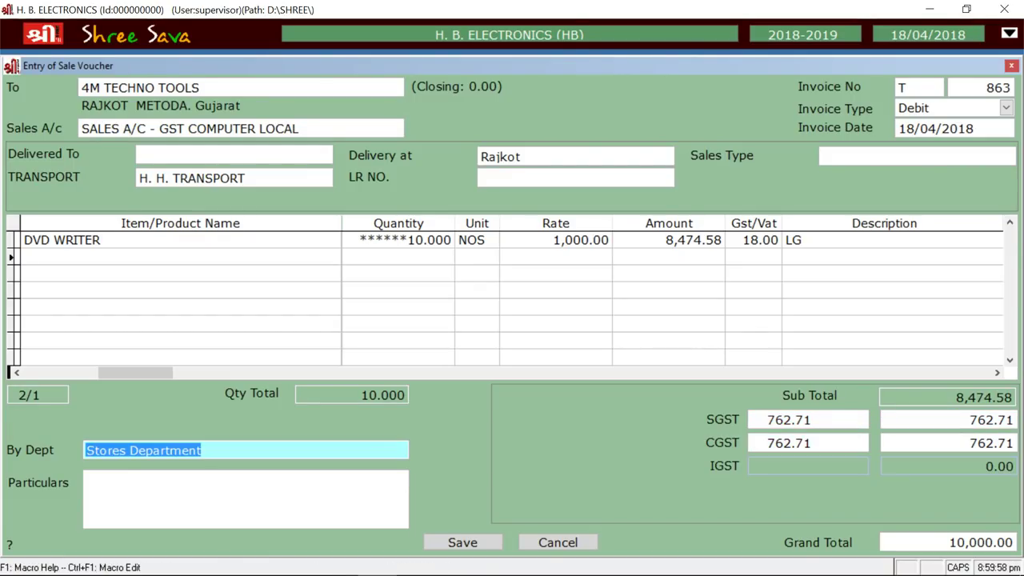
pyautogui.press('Return')
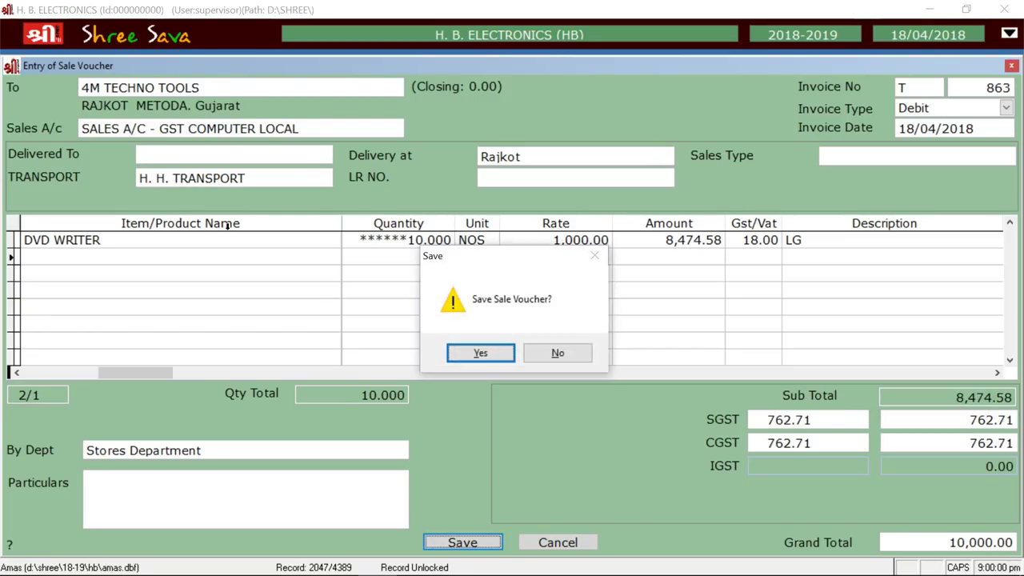
pyautogui.press('Return')
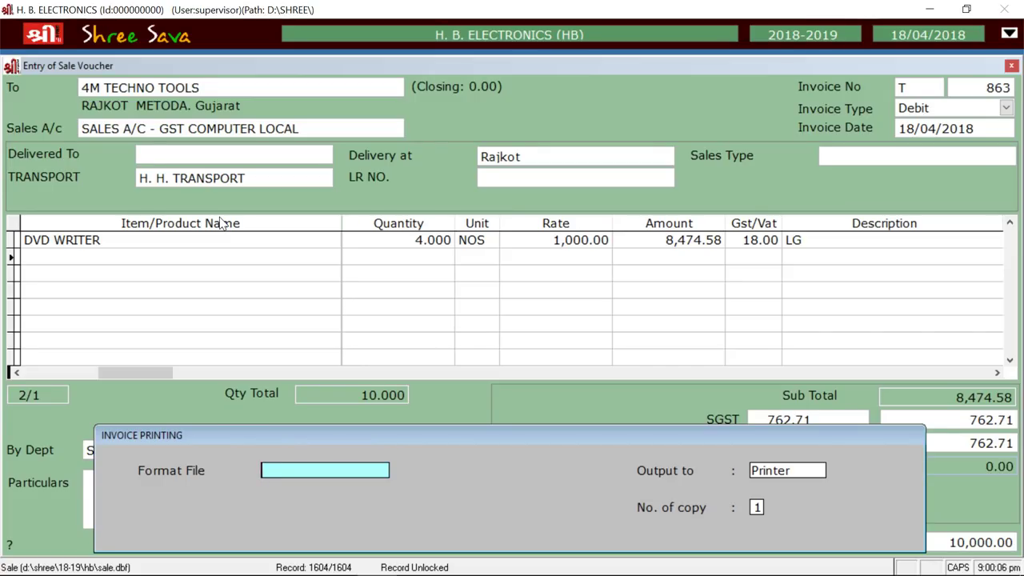
# Browse the invoice print format files and choose INVGST_WIN.FRX
pyautogui.press('Return')
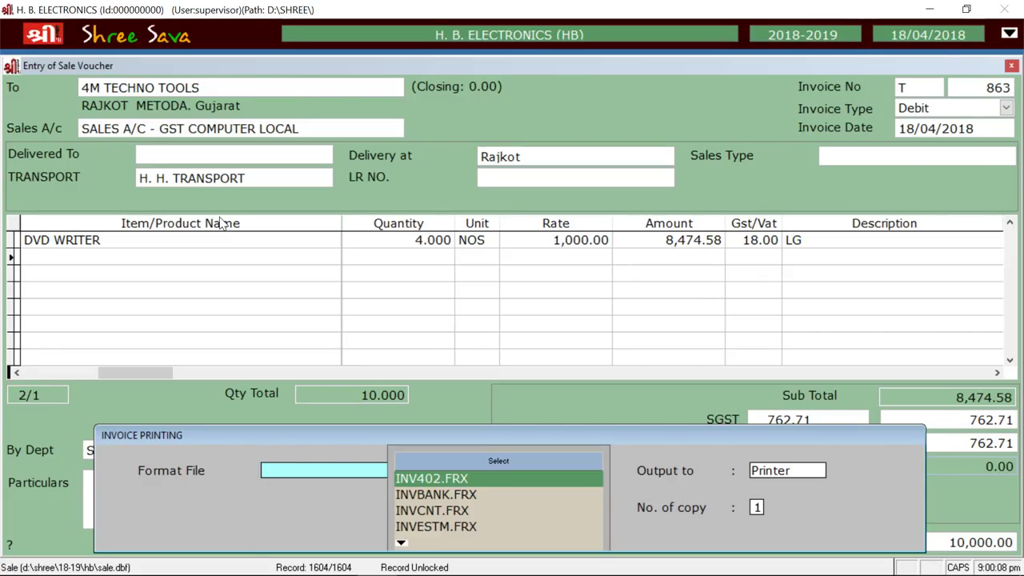
pyautogui.press('Down')
pyautogui.press('Down')
pyautogui.press('Down')
pyautogui.press('Down')
pyautogui.press('Down')
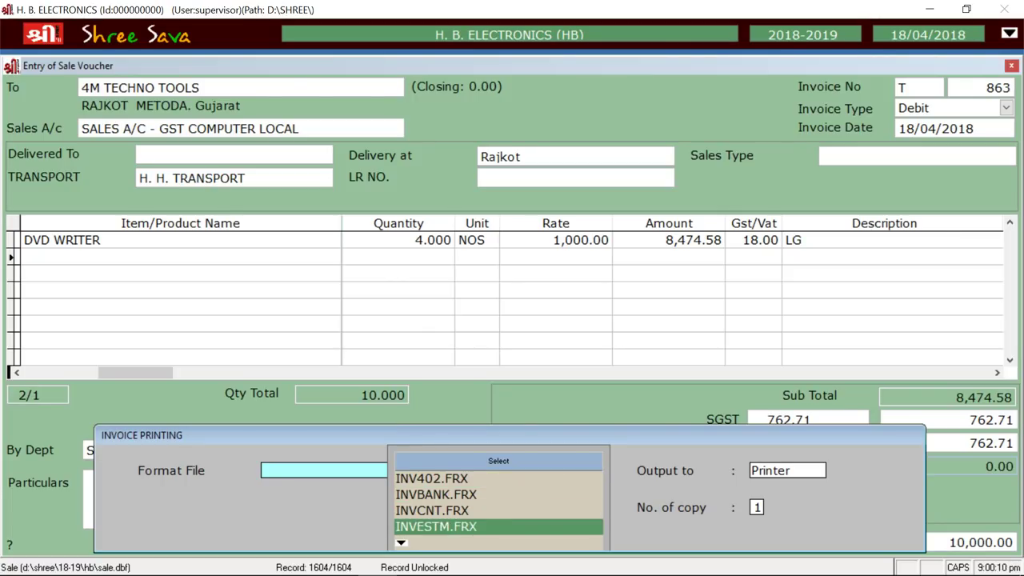
pyautogui.press('Down')
pyautogui.press('Down')
pyautogui.press('Down')
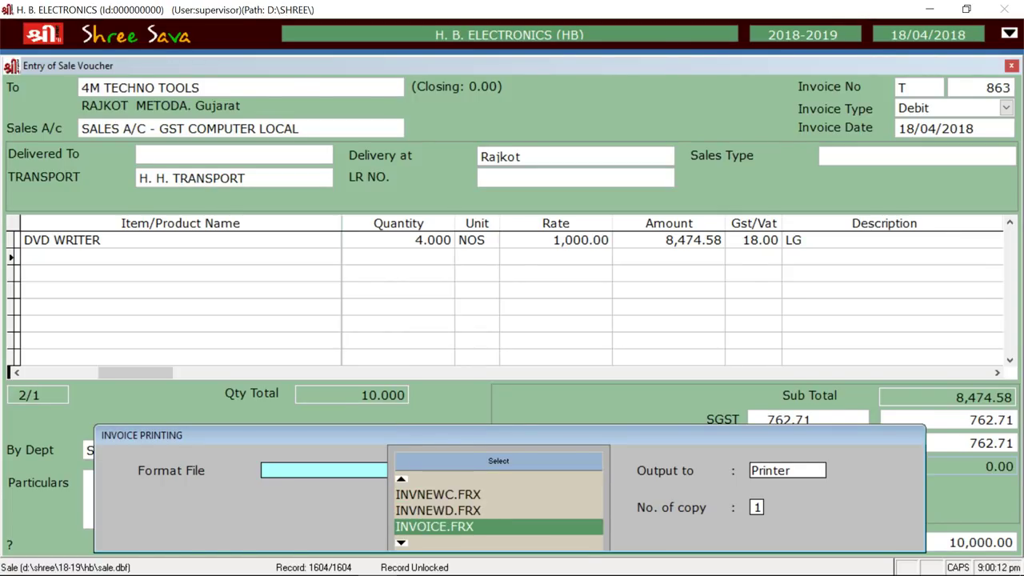
pyautogui.press('Up')
pyautogui.press('Up')
pyautogui.press('Up')
pyautogui.press('Up')
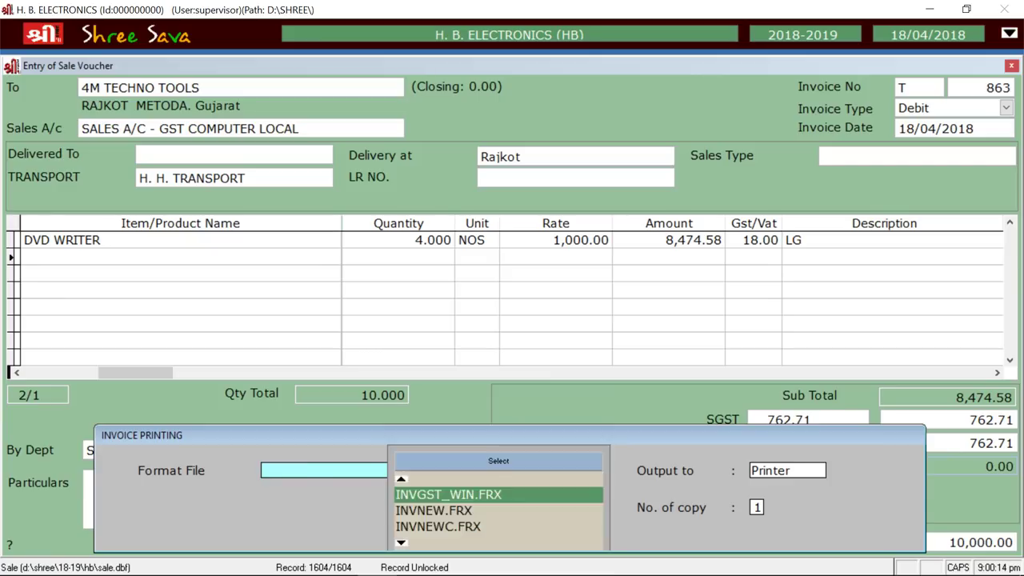
pyautogui.press('Return')
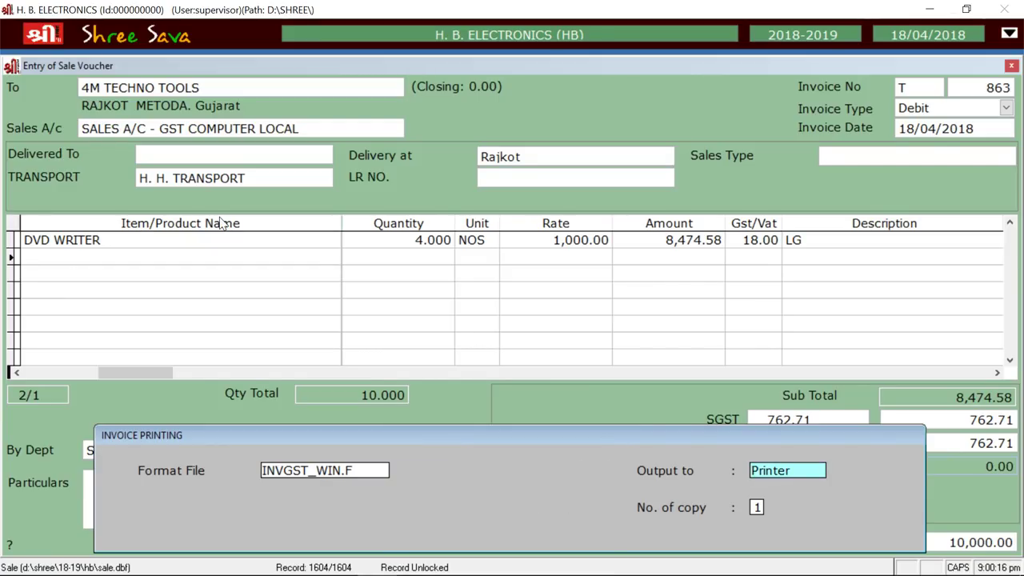
# Leave invoice printing without printing and return to the transaction entry options
pyautogui.press('Down')
pyautogui.press('Escape')
pyautogui.press('Escape')
pyautogui.press('Return')
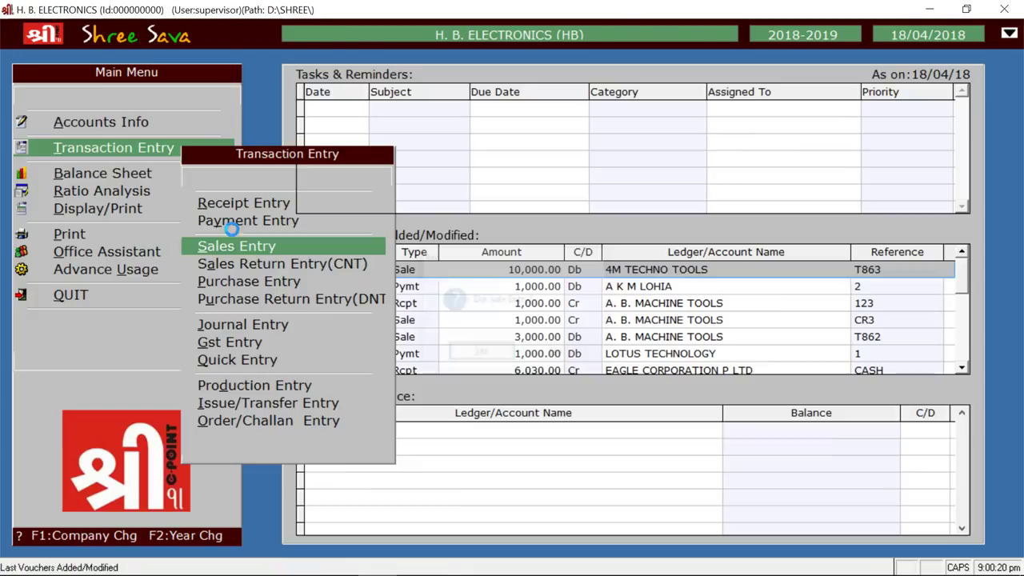
# Look at the blank purchase voucher entry form and quit it without saving
pyautogui.press('Down')
pyautogui.press('Down')
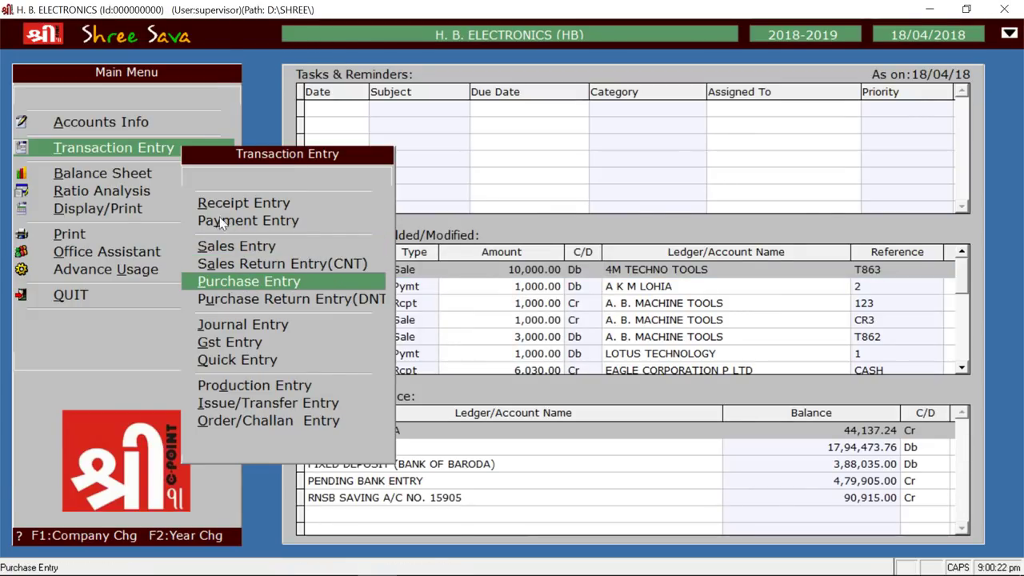
pyautogui.press('Return')
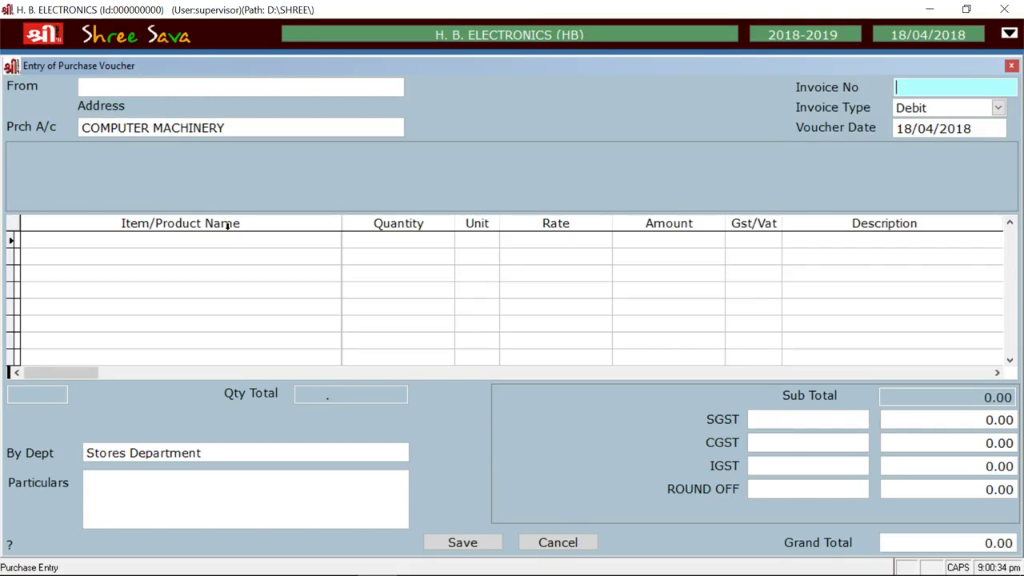
pyautogui.press('Escape')
pyautogui.press('Return')
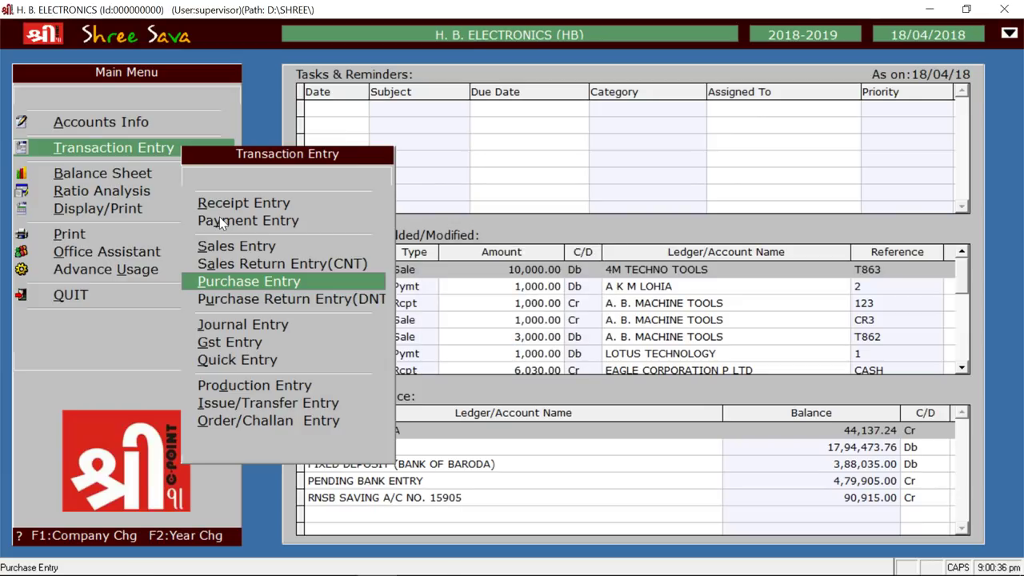
# Display the trial balance report and switch its layout to Groupwise (Horizontal)
pyautogui.press('Escape')
pyautogui.press('Down')
pyautogui.press('Down')
pyautogui.press('Down')
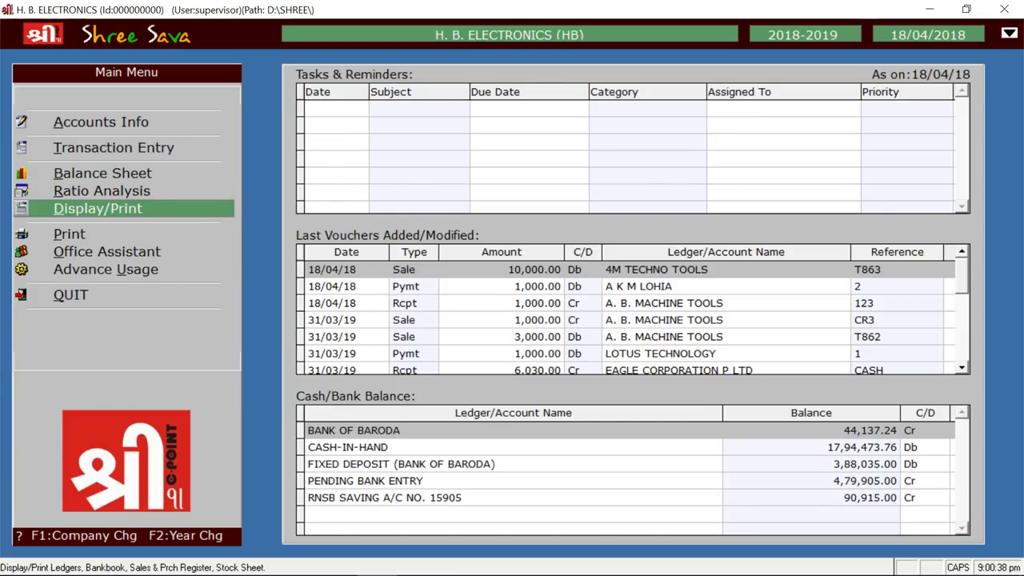
pyautogui.press('Return')
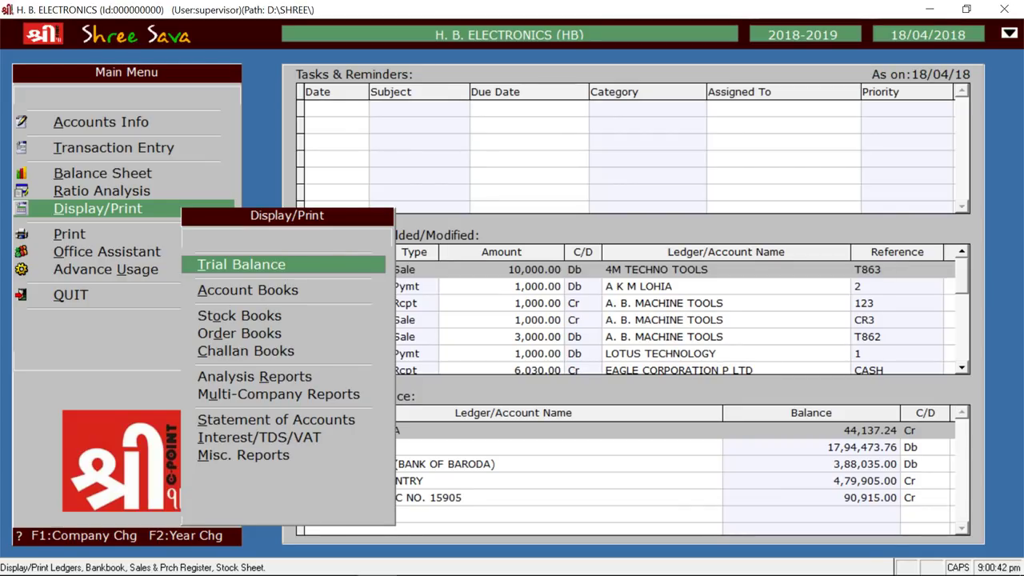
pyautogui.press('Return')
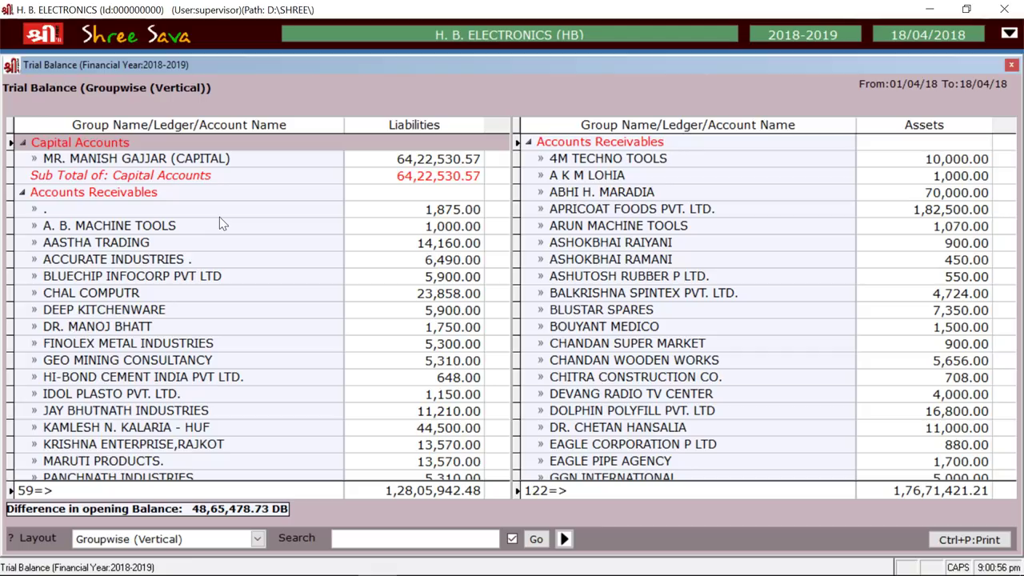
pyautogui.click(213, 541)
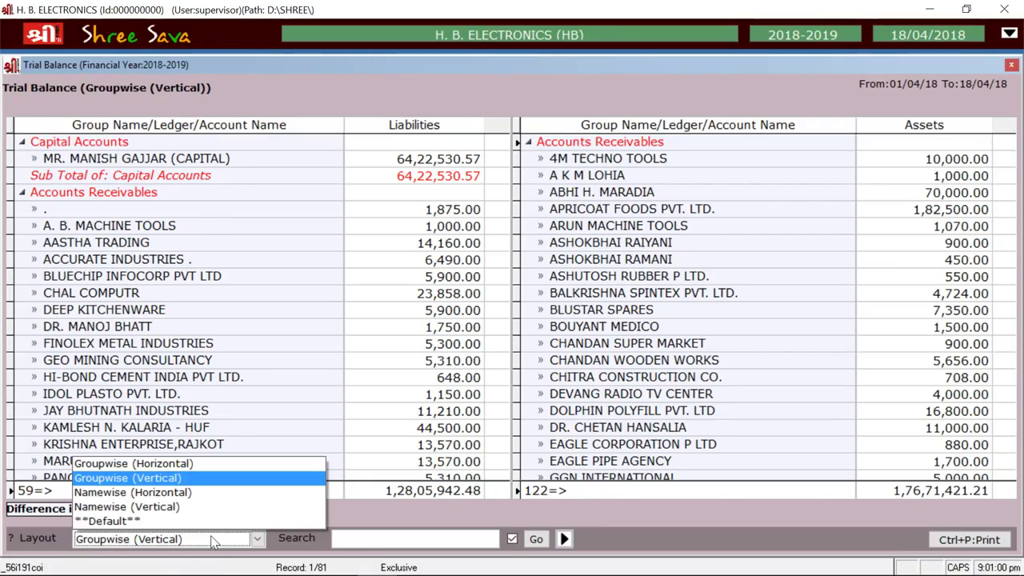
pyautogui.click(220, 464)
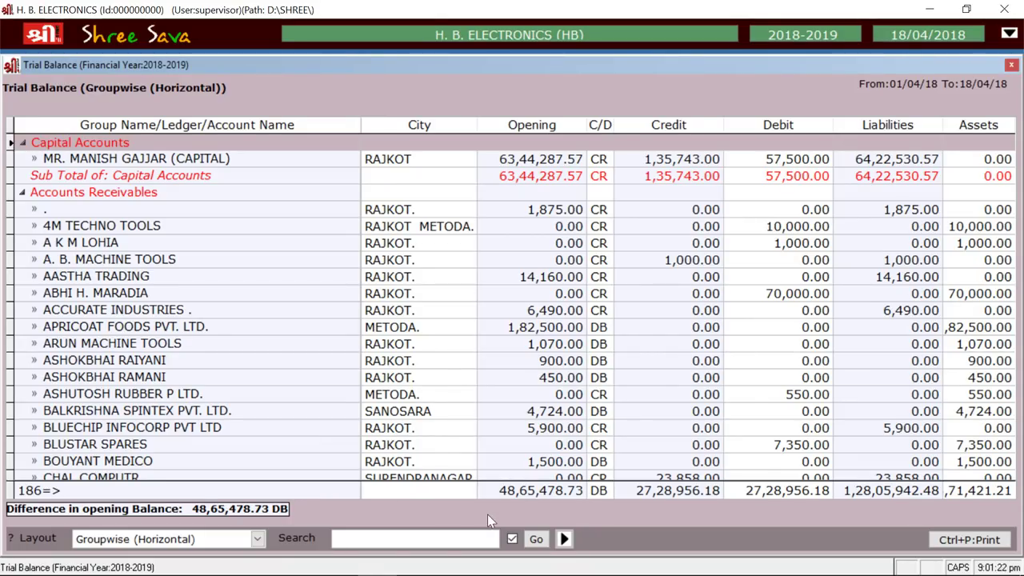
# Add the Gst No column to the trial balance and save the column selection
pyautogui.click(564, 539)
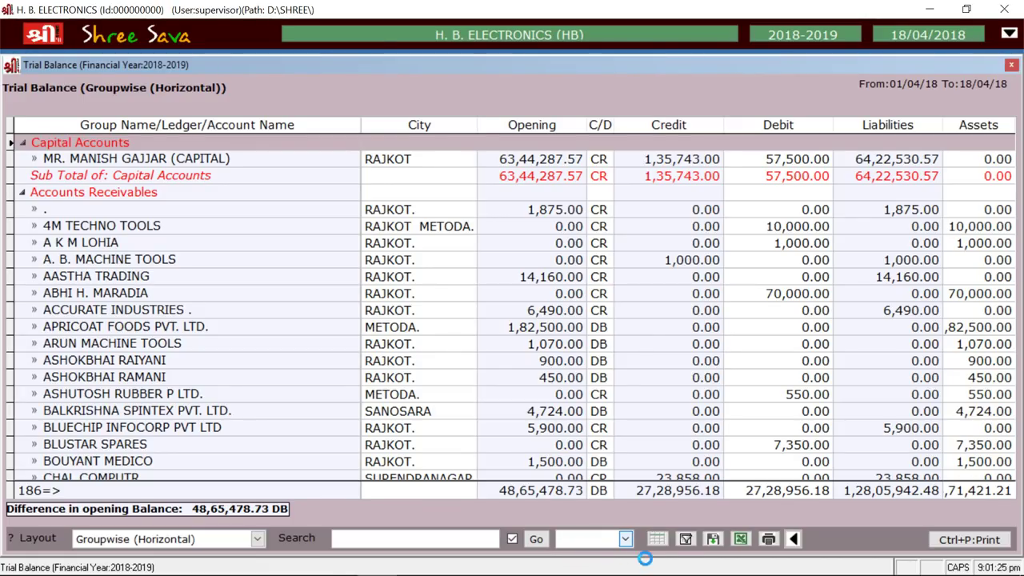
pyautogui.click(656, 541)
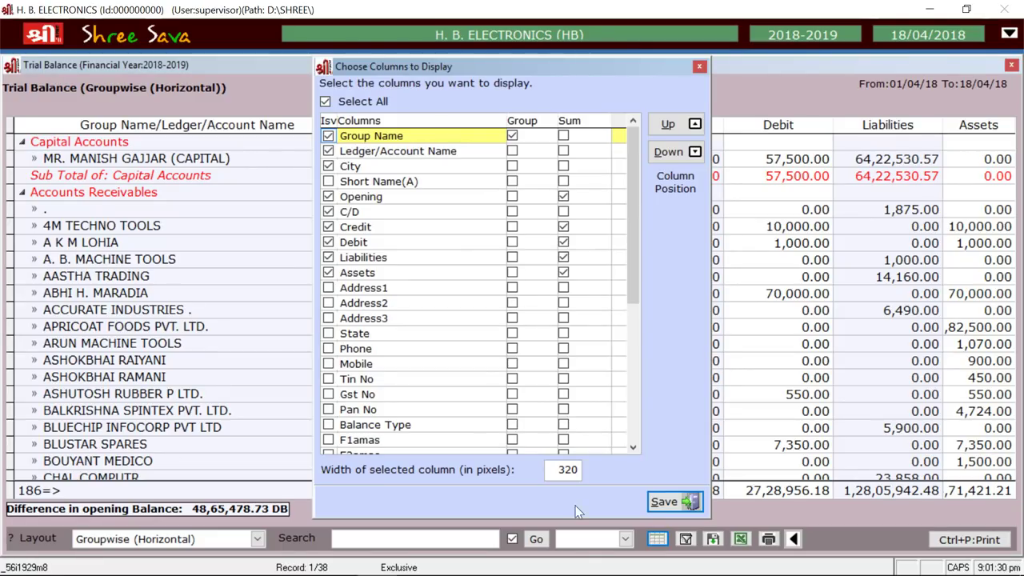
pyautogui.click(329, 396)
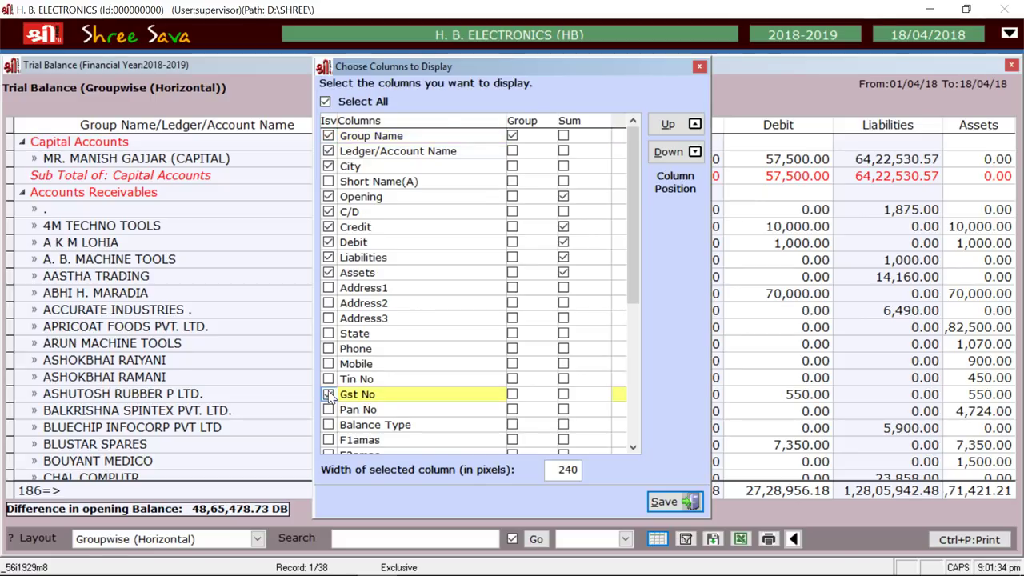
pyautogui.click(329, 395)
pyautogui.click(667, 502)
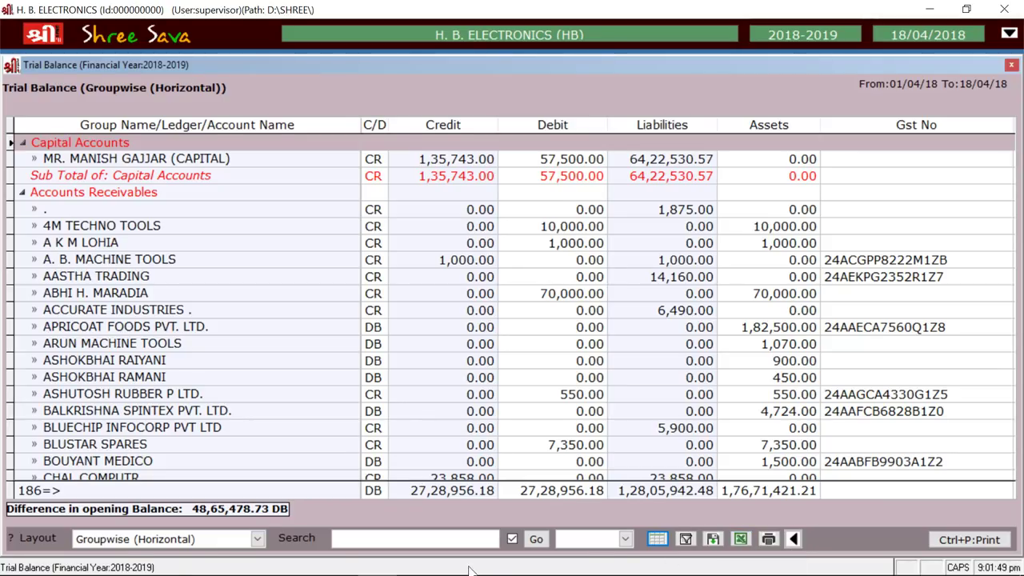
# Switch to Microsoft Excel to view the exported trial balance workbook, and return to the trial balance in Shree Sava
pyautogui.moveTo(316, 572)
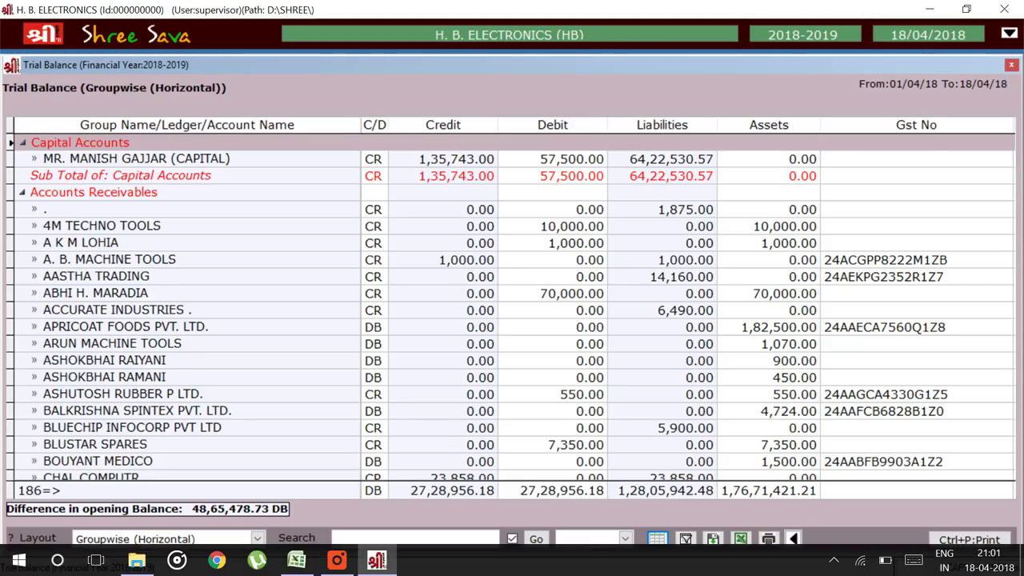
pyautogui.click(298, 561)
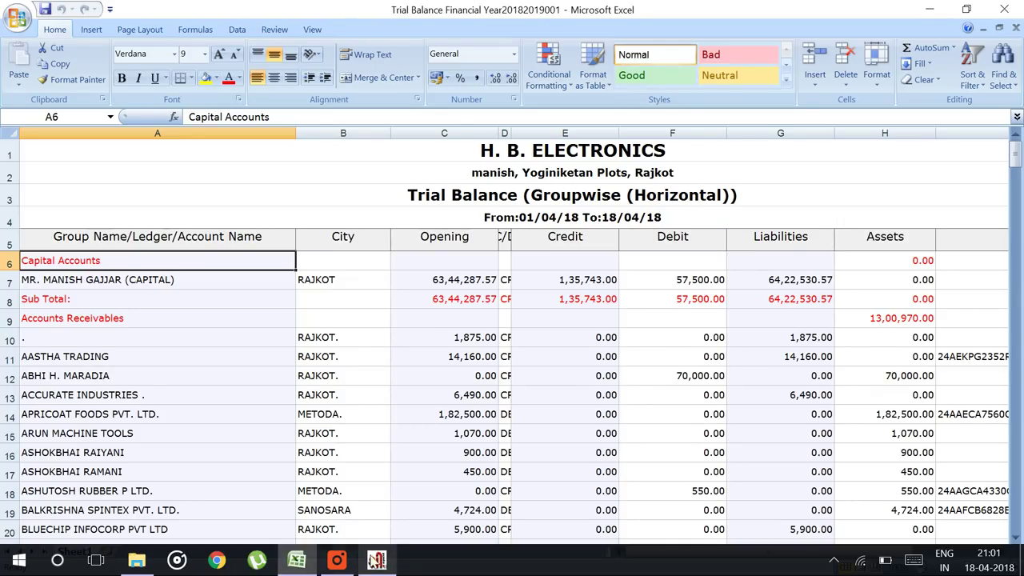
pyautogui.click(377, 560)
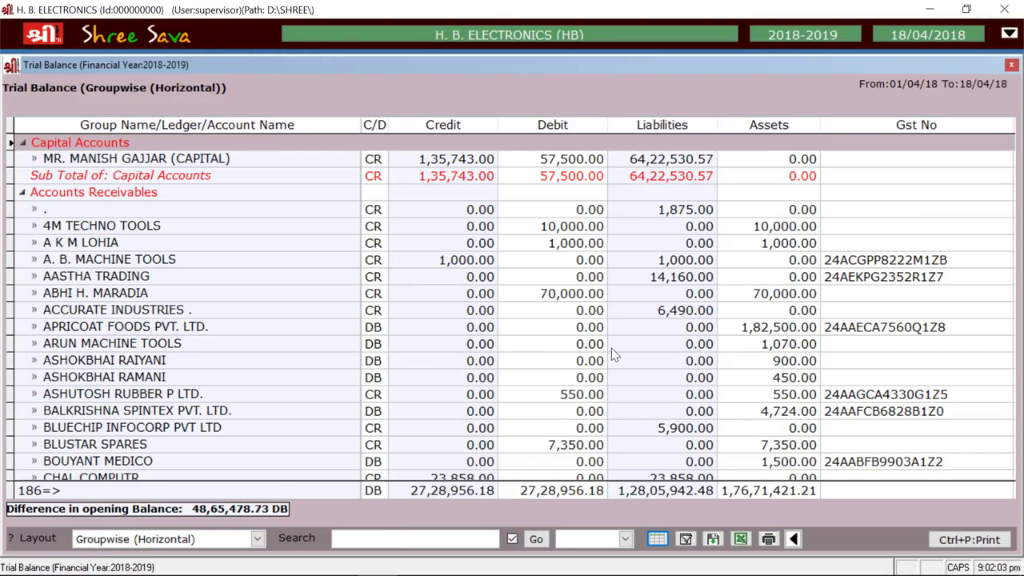
# Look at the report template saving options for the trial balance and close them without saving a template
pyautogui.click(713, 540)
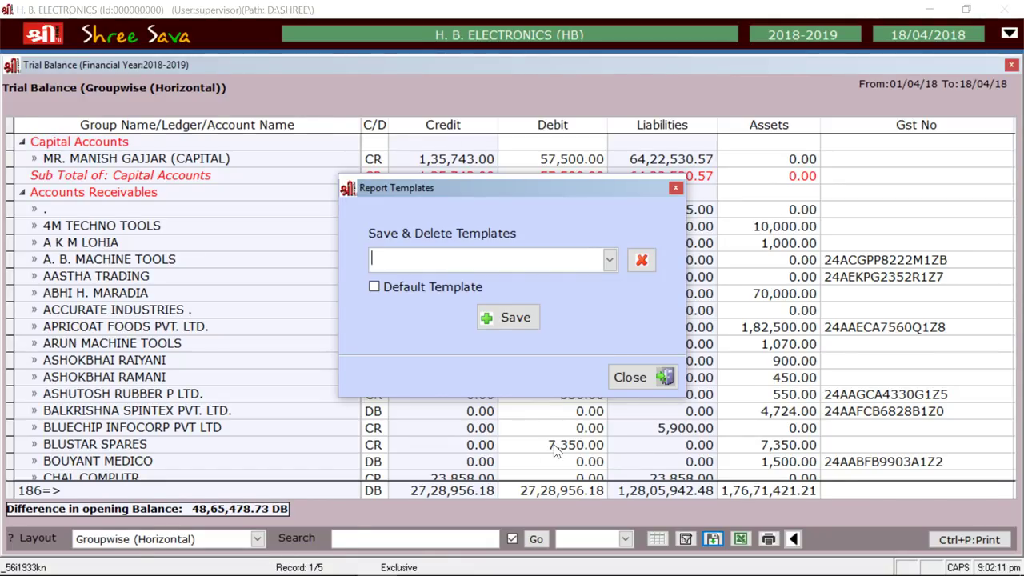
pyautogui.press('Escape')
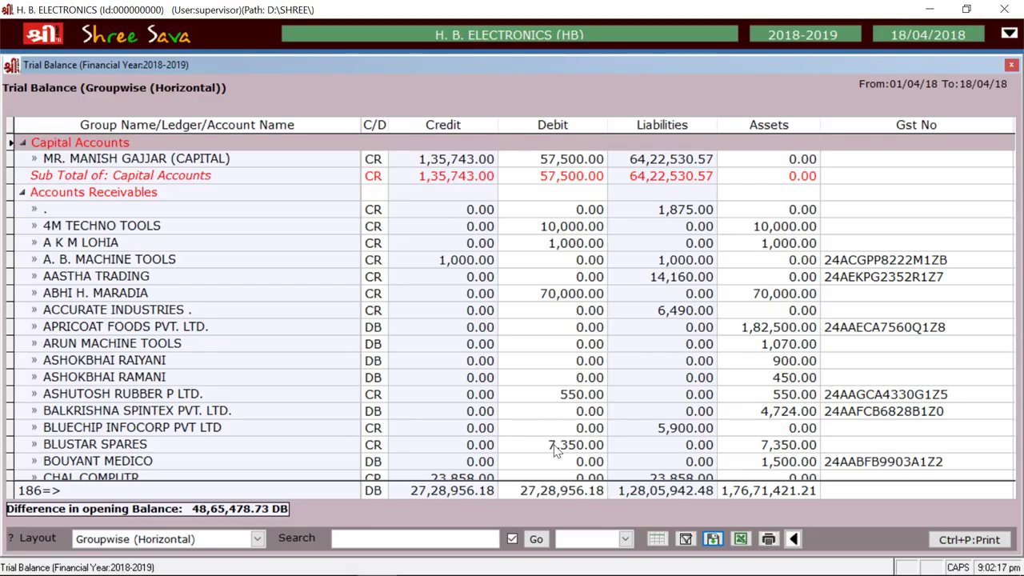
# Start a new sales voucher directly from an account row under Accounts Receivables in the trial balance
pyautogui.press('Down')
pyautogui.press('Down')
pyautogui.press('Down')
pyautogui.press('Down')
pyautogui.press('Down')
pyautogui.press('Down')
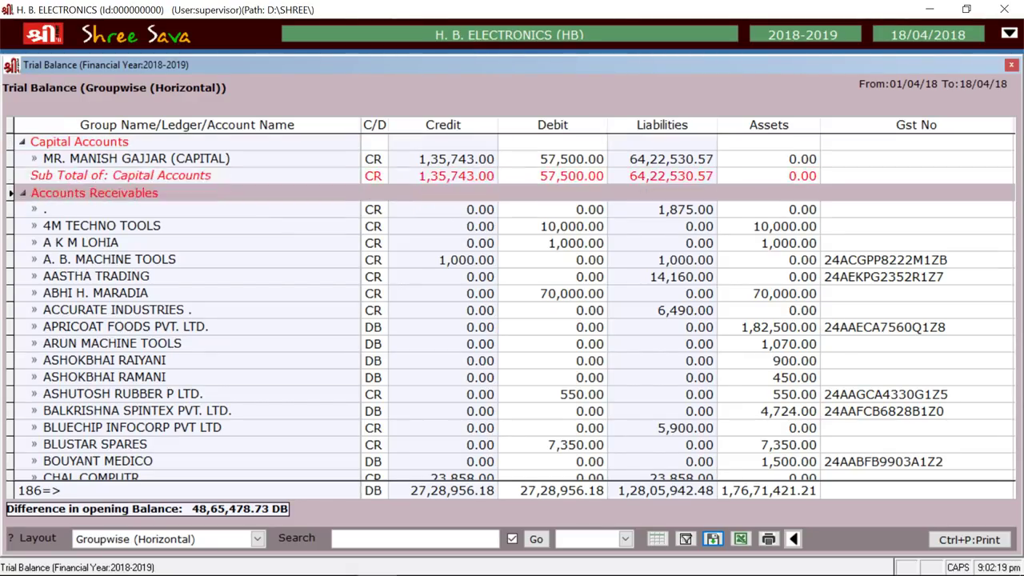
pyautogui.press('Insert')
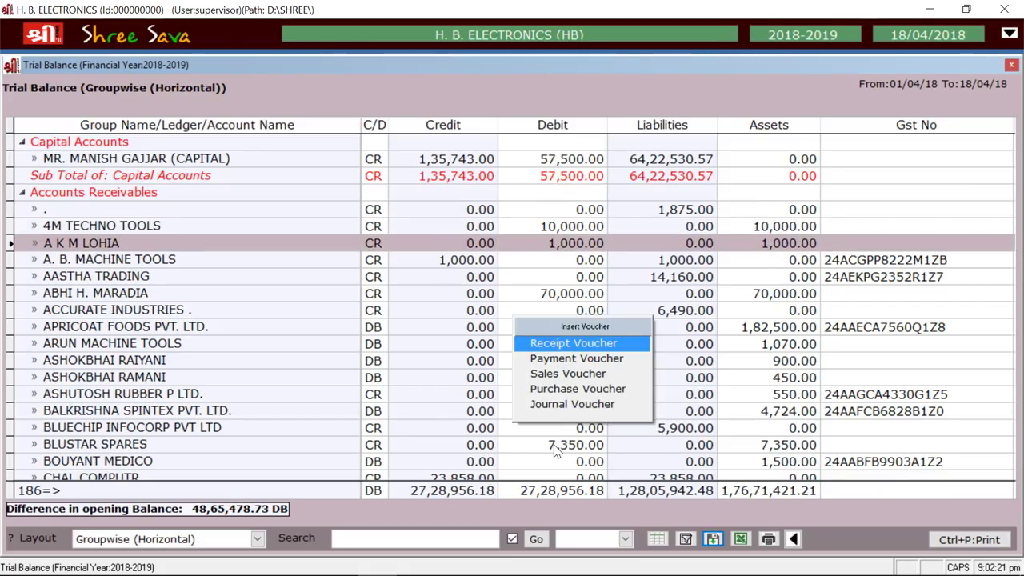
pyautogui.press('Down')
pyautogui.press('Down')
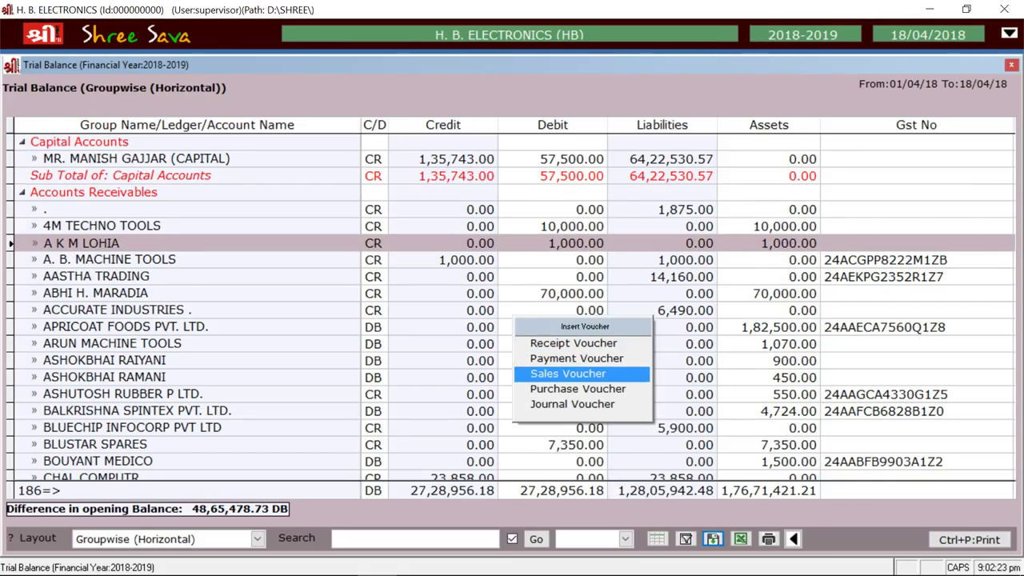
pyautogui.press('Return')
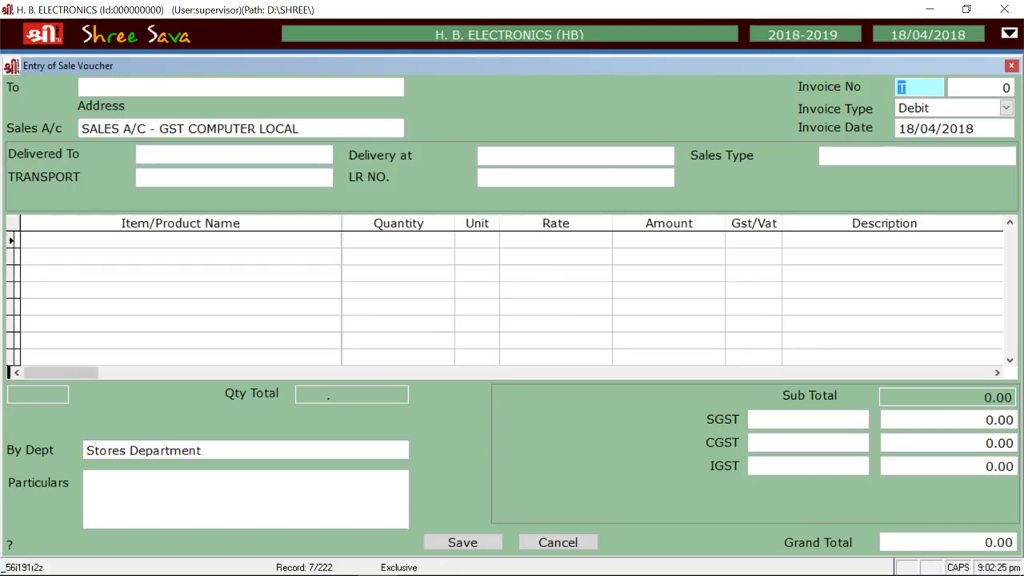
# Fill in the sales voucher header with 4M TECHNO TOOLS as the customer, keeping the Debit invoice type and date 18/04/2018
pyautogui.press('Return')
pyautogui.press('Return')
pyautogui.press('Return')
pyautogui.press('Return')
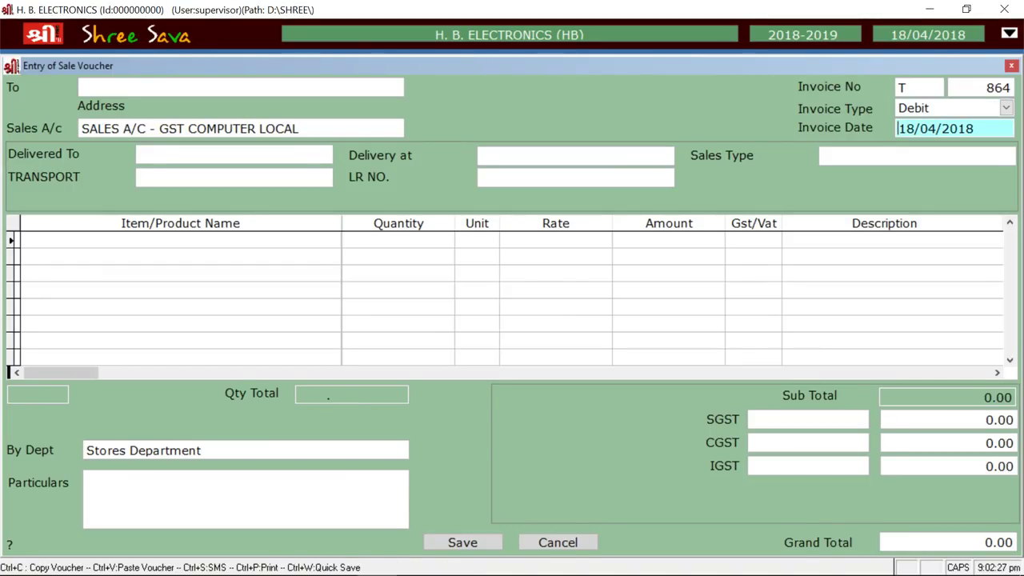
pyautogui.press('Return')
pyautogui.press('Down')
pyautogui.press('Return')
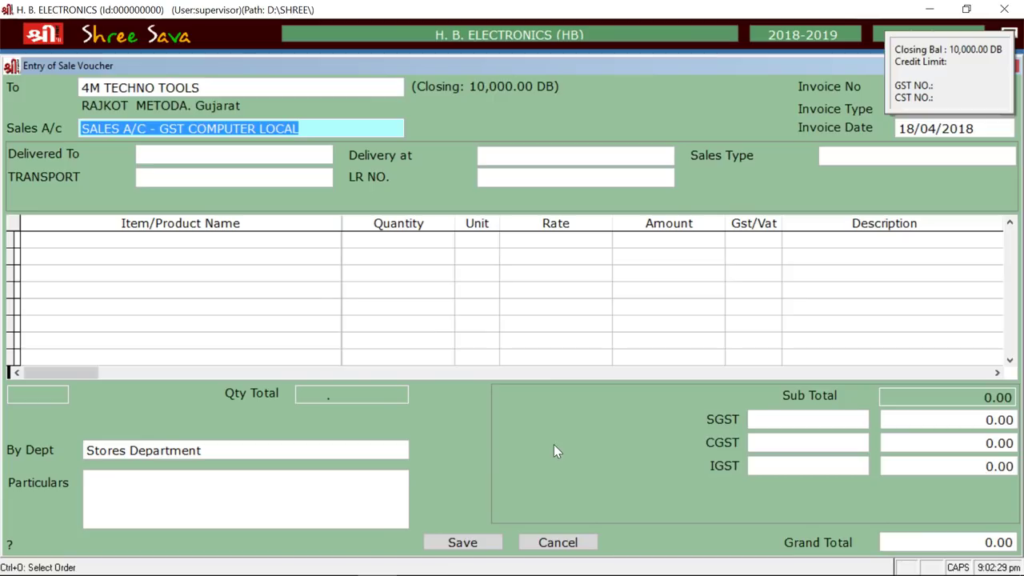
pyautogui.press('Return')
pyautogui.press('Return')
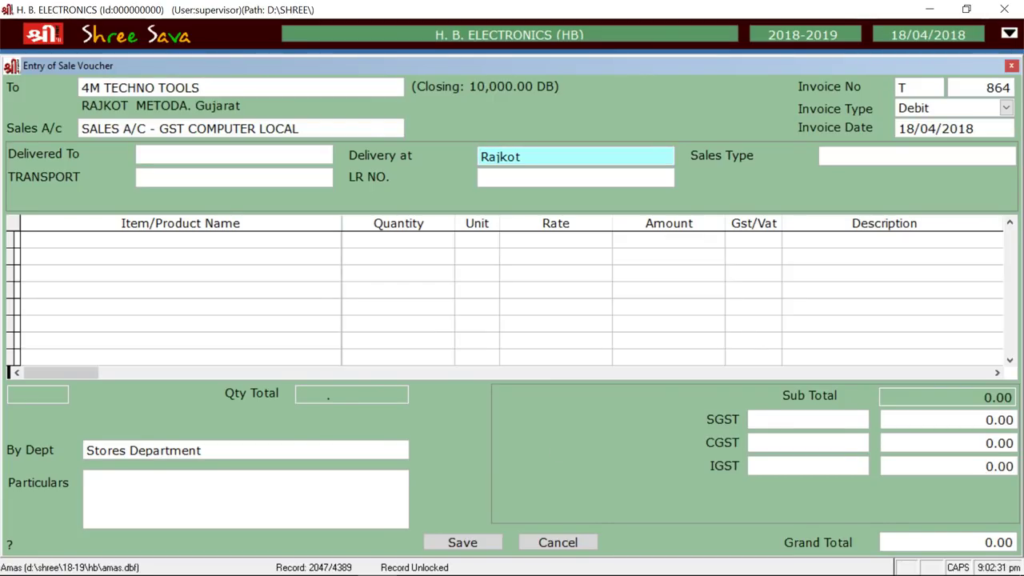
# View the monthly item ledger summary of CABLE CAT6 from the favourites without leaving the sales voucher
pyautogui.click(1009, 36)
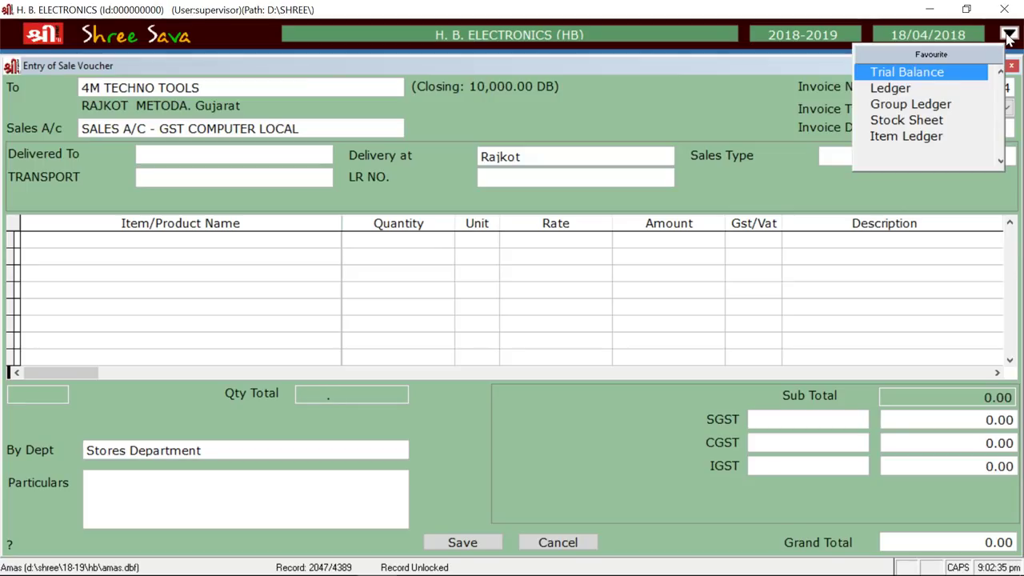
pyautogui.click(949, 144)
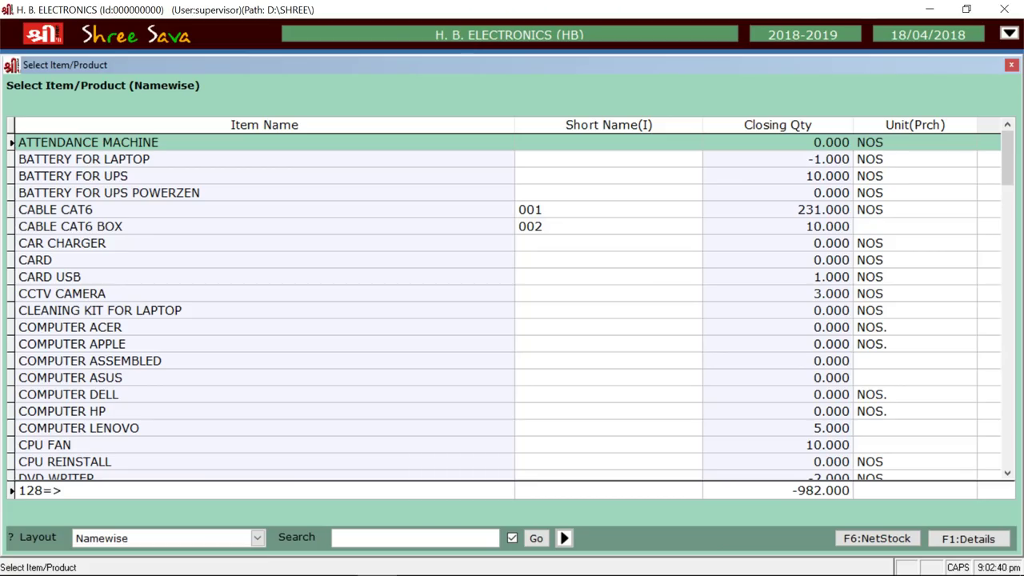
pyautogui.press('Down')
pyautogui.press('Down')
pyautogui.press('Down')
pyautogui.press('Down')
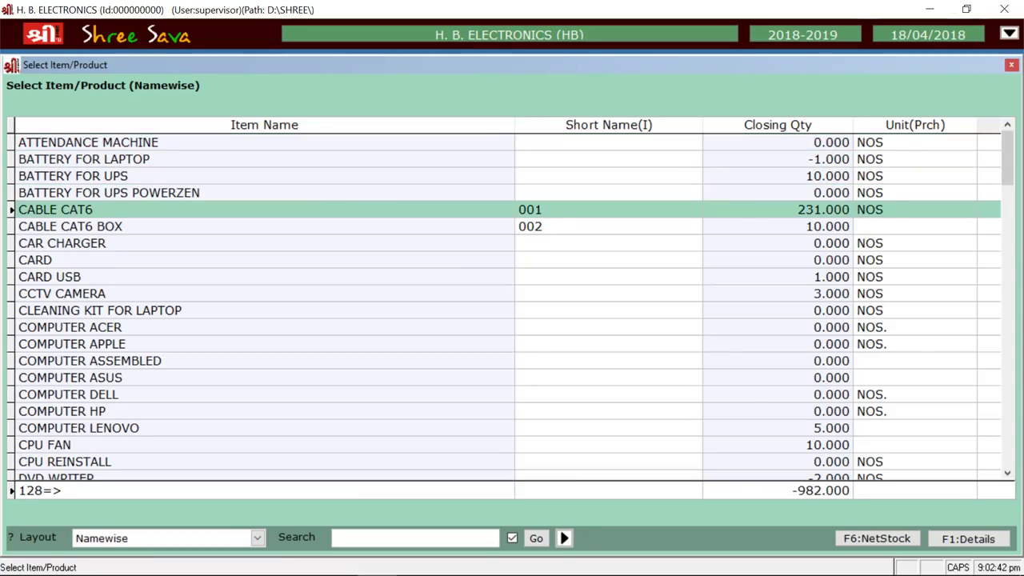
pyautogui.press('Return')
pyautogui.press('Return')
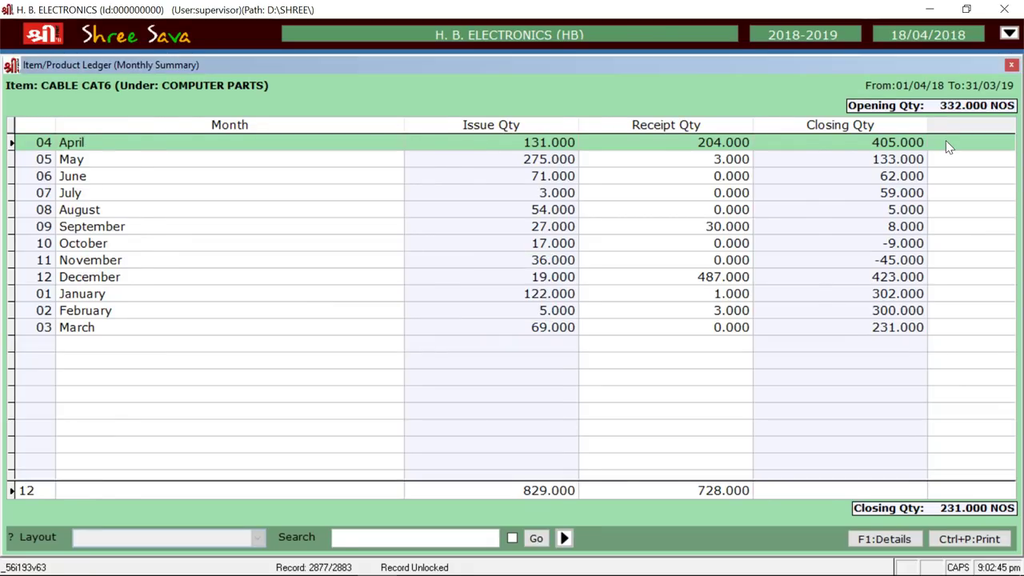
# Close the item ledger and exit the sales voucher entry without saving, returning to the trial balance
pyautogui.press('Escape')
pyautogui.press('Escape')
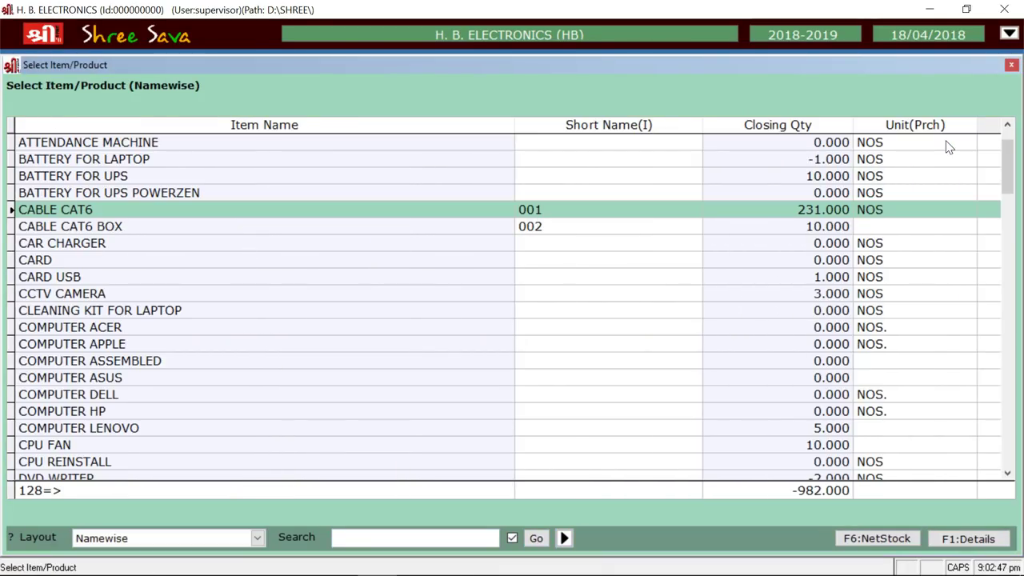
pyautogui.press('Escape')
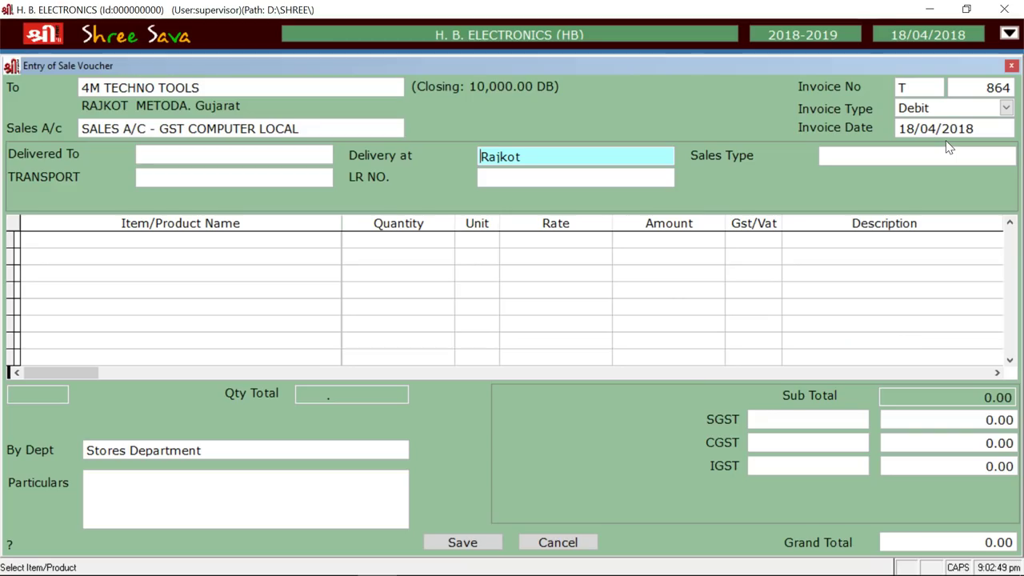
pyautogui.press('Escape')
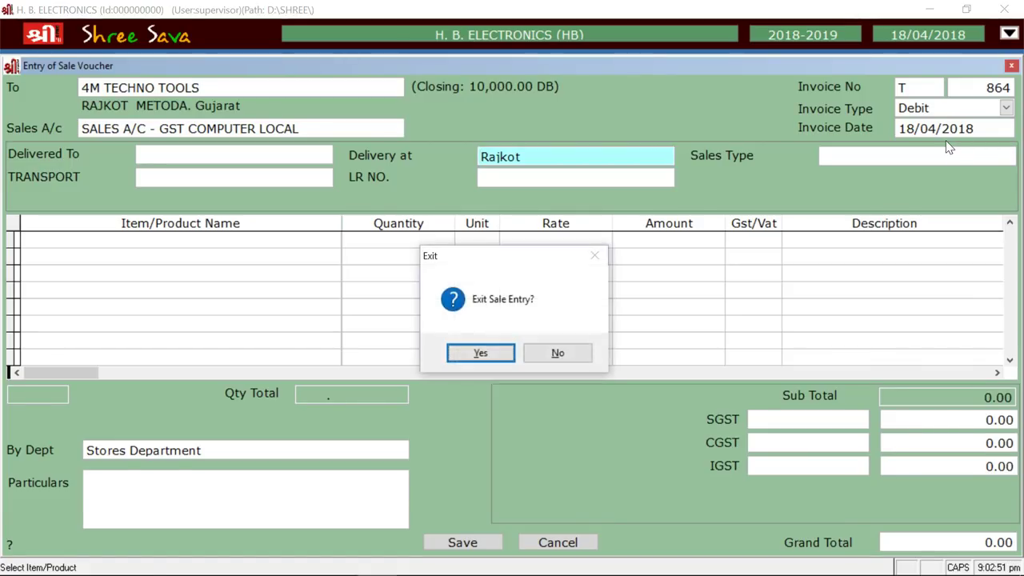
pyautogui.press('Return')
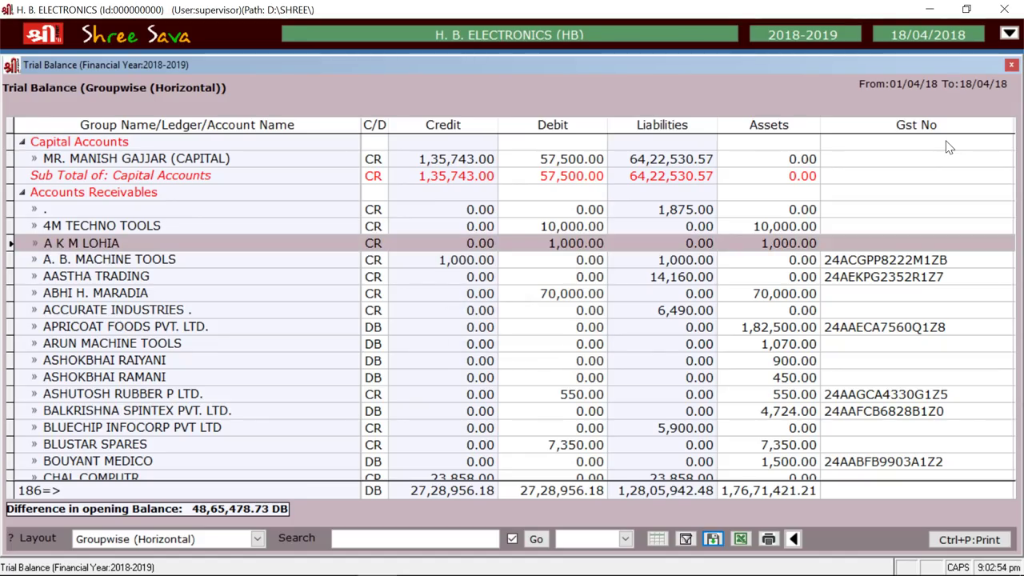